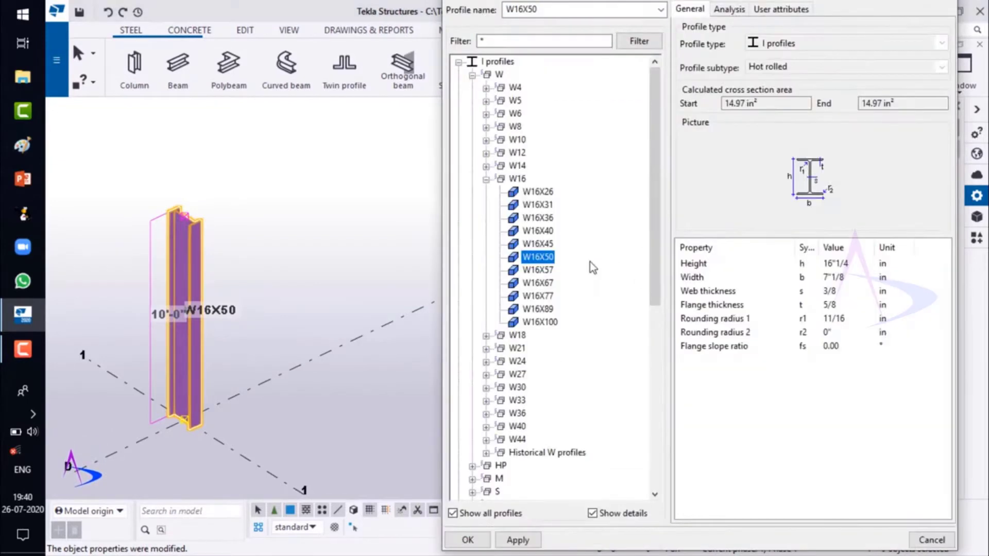
- Choose the elliptical ELD profile from the circular sections for the selected steel column
left_click(459, 62)
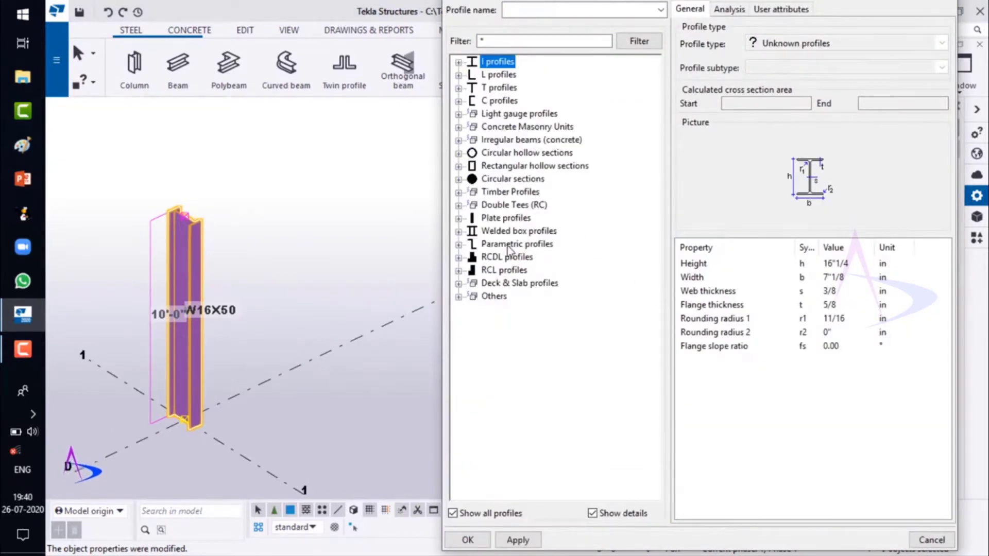
left_click(458, 179)
left_click(473, 193)
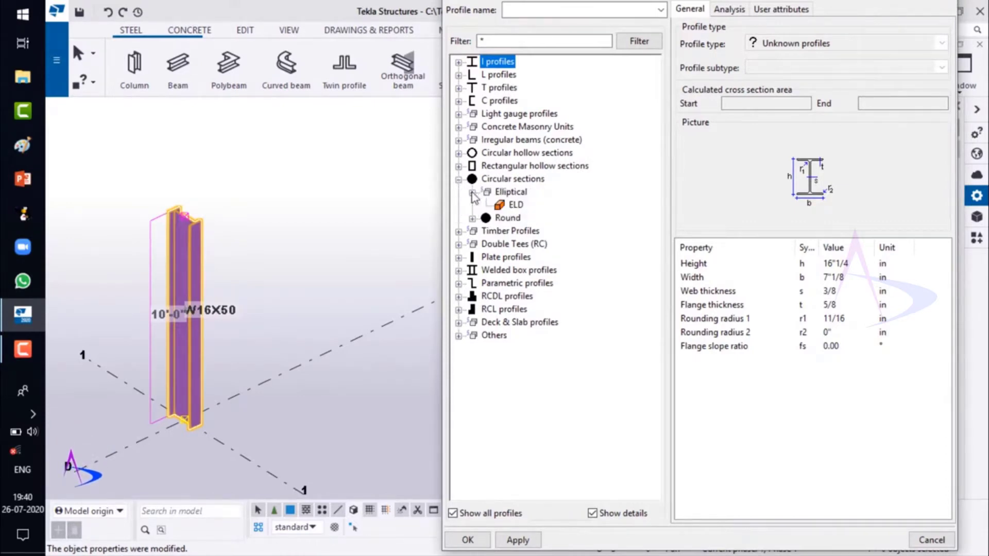
left_click(515, 205)
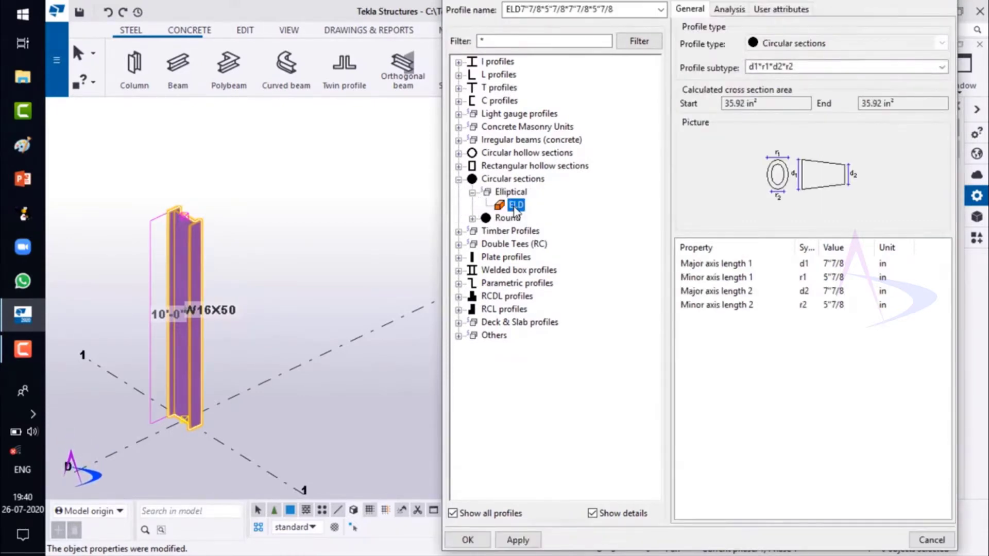
- Set the column's elliptical profile to 60" major and 30" minor axis lengths at both ends, and apply it to the column
left_click(847, 265)
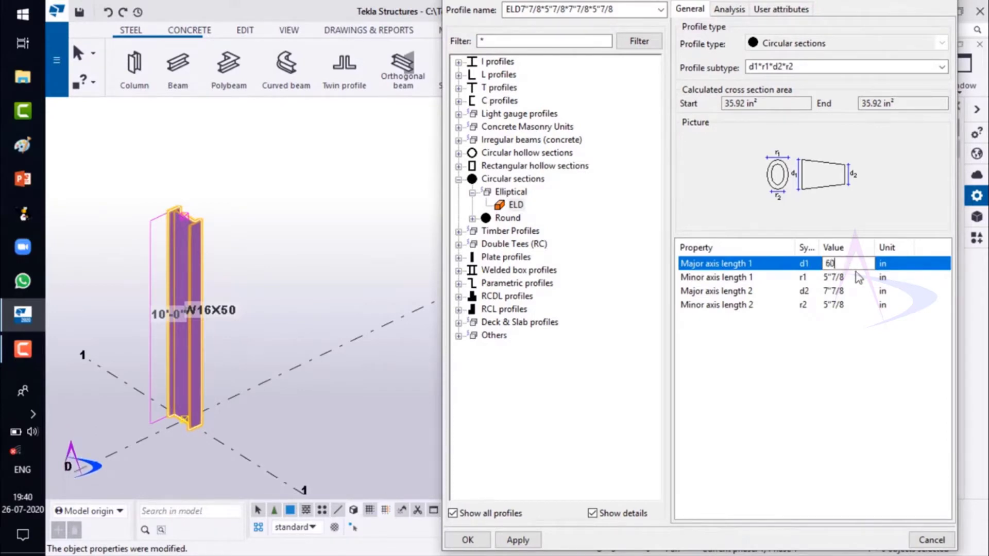
left_click(847, 279)
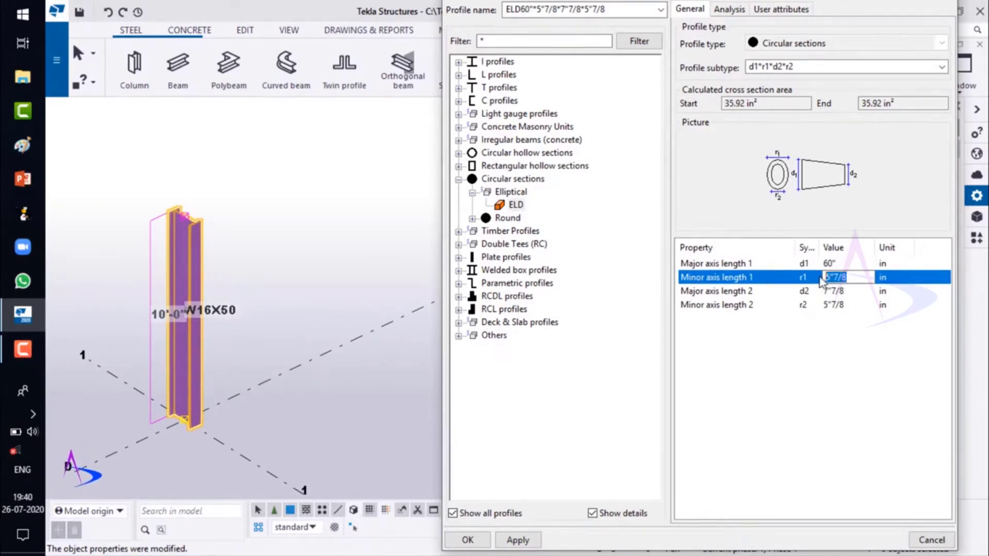
type("30")
left_click(854, 294)
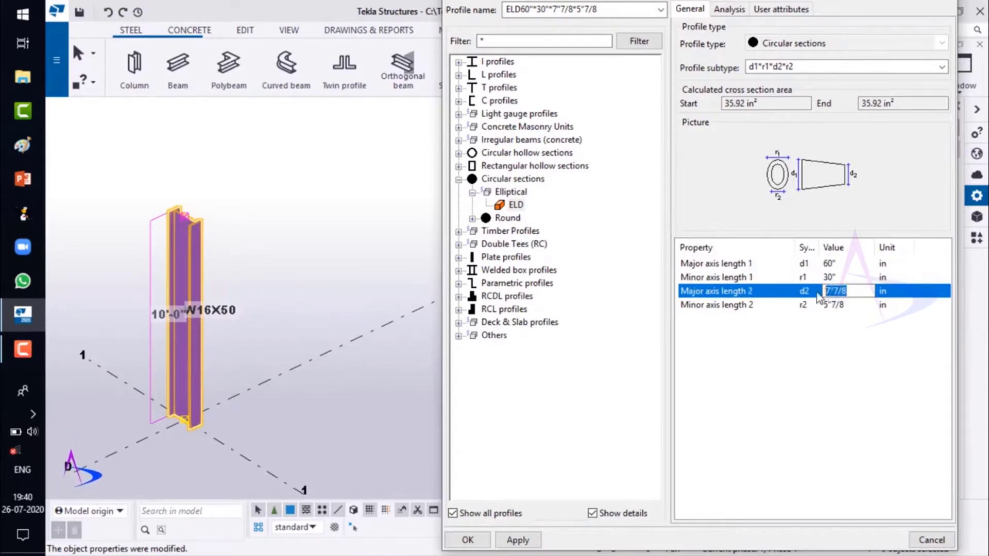
left_click(853, 305)
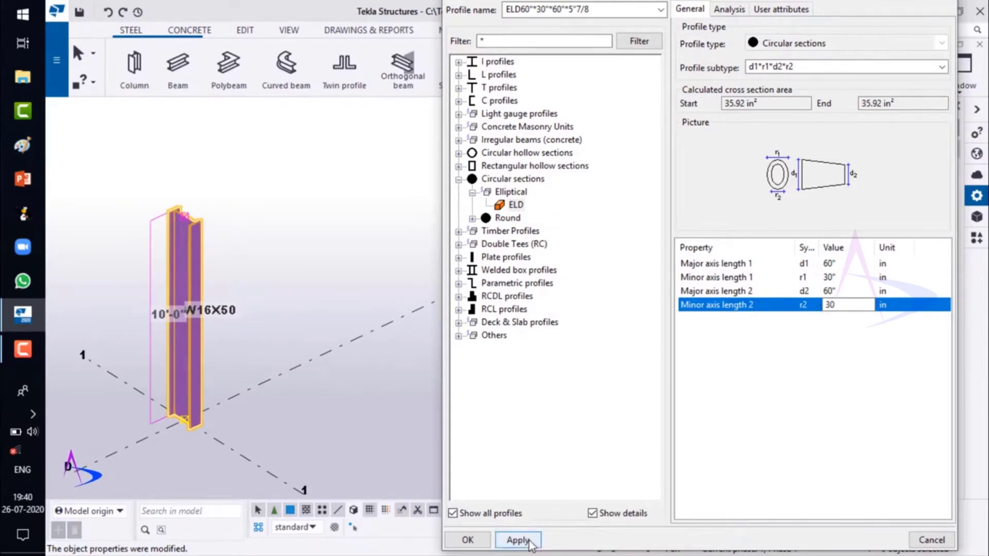
left_click(466, 540)
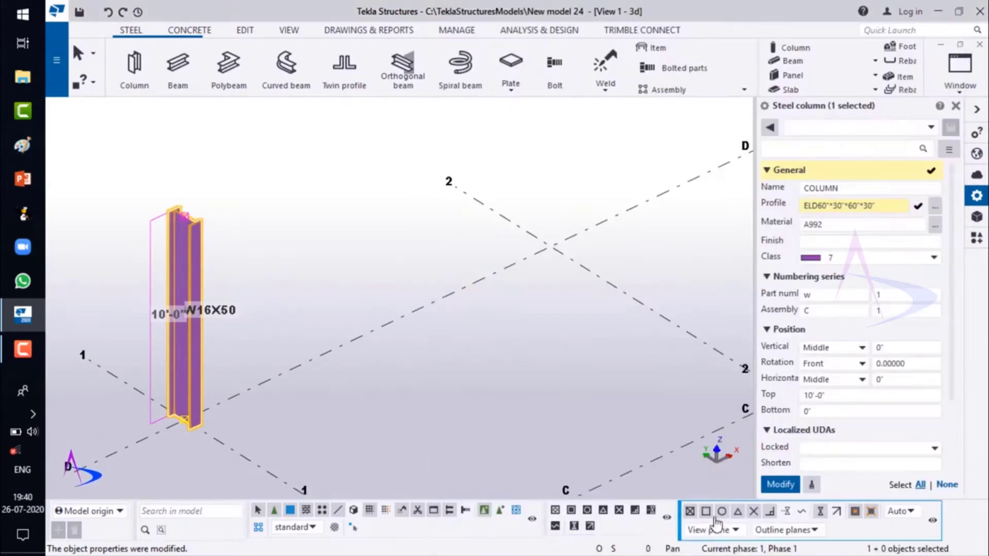
left_click(791, 494)
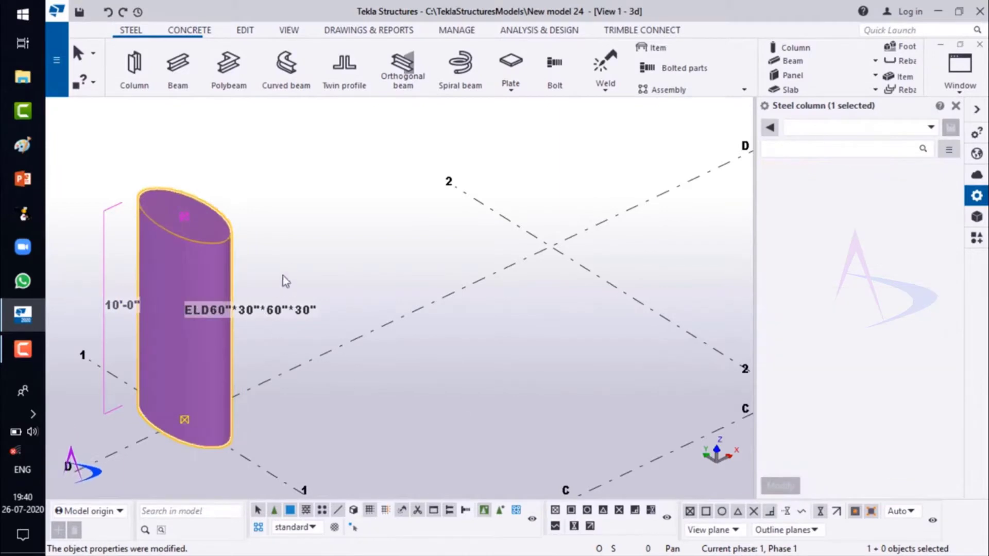
- Examine the shape of the elliptical column at grid D-1 from several angles
left_click(292, 253)
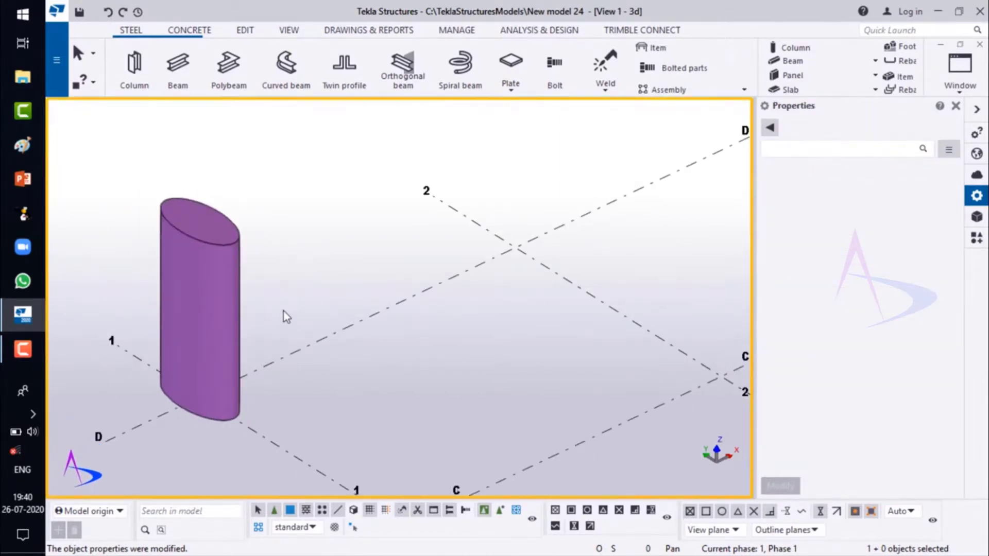
mouse_move(283, 316)
middle_mouse_down()
mouse_move(298, 373)
mouse_move(345, 386)
mouse_move(283, 431)
mouse_move(232, 437)
mouse_move(196, 426)
mouse_move(177, 406)
middle_mouse_up()
key("Return")
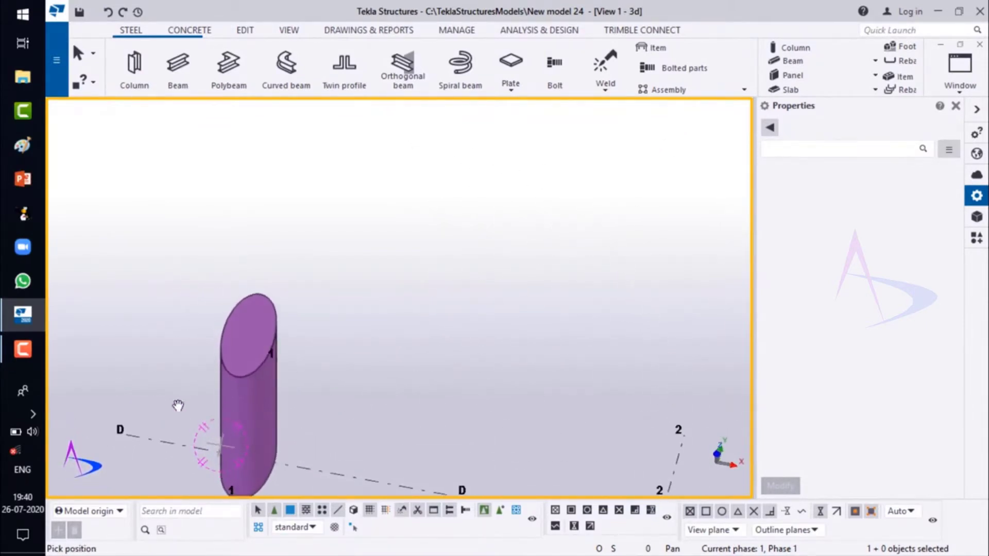
middle_click_drag(278, 389, 504, 387, "ctrl")
middle_click_drag(402, 308, 202, 344, "ctrl")
left_click_drag(255, 319, 259, 335)
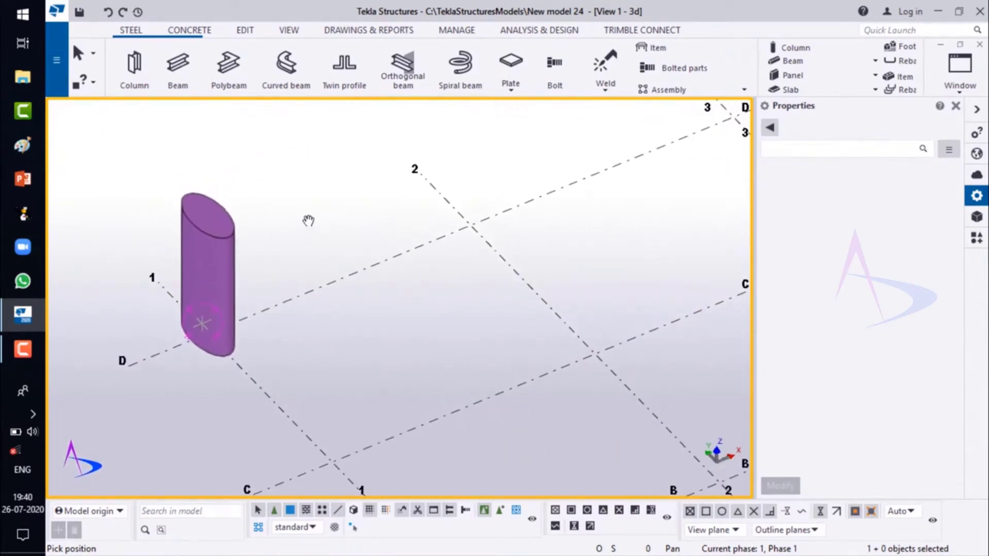
right_click(307, 221)
left_click(322, 227)
- Create a 10'-0" steel beam along grid line C, from grid 1 to the midpoint between grids 1 and 2
scroll(249, 237, "down", 4)
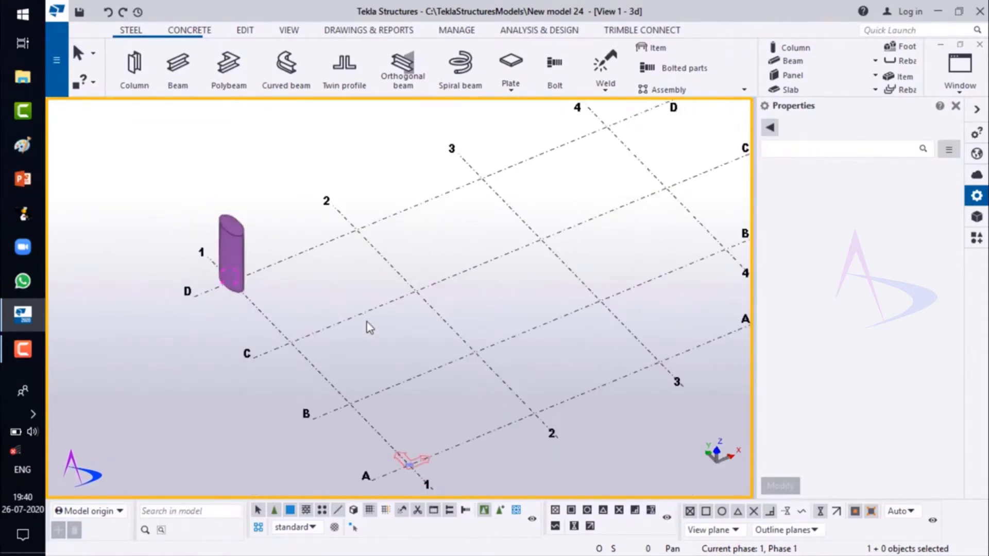
middle_click_drag(354, 328, 295, 340)
scroll(194, 299, "up", 1)
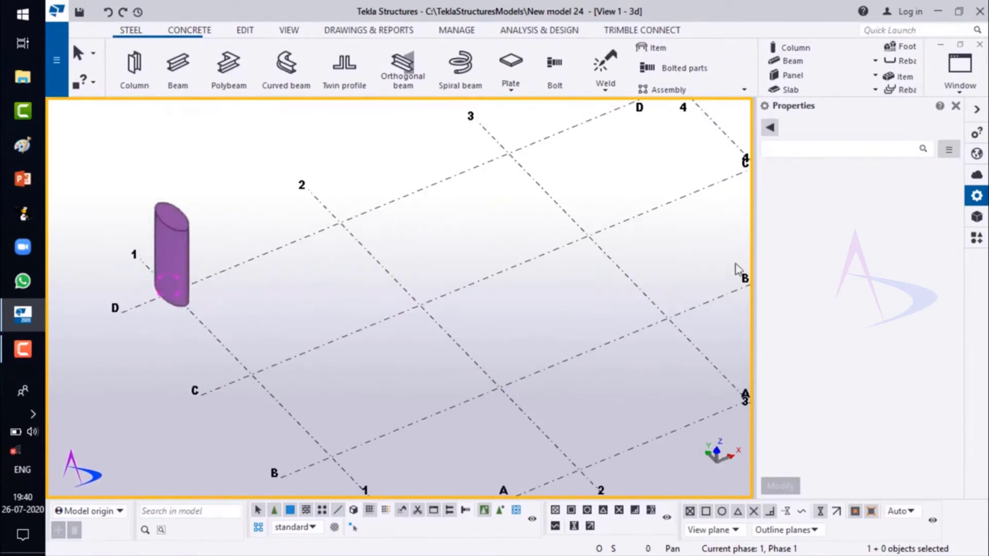
left_click(178, 73)
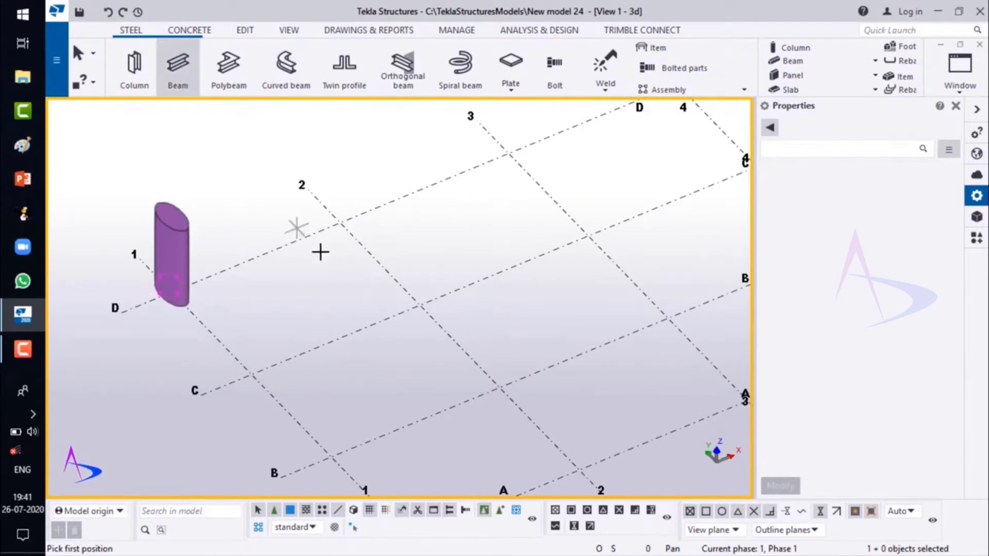
left_click(251, 375)
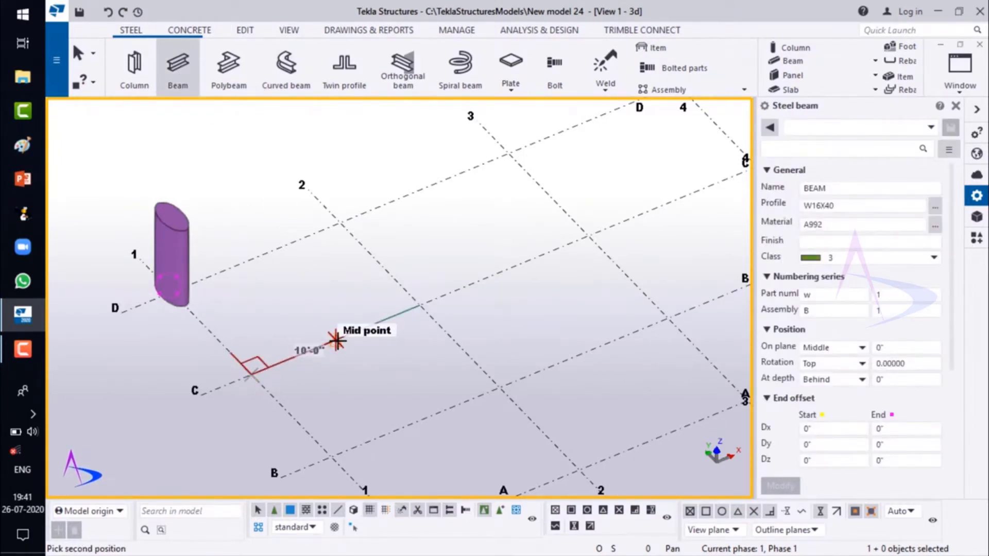
left_click(338, 344)
scroll(309, 279, "up", 4)
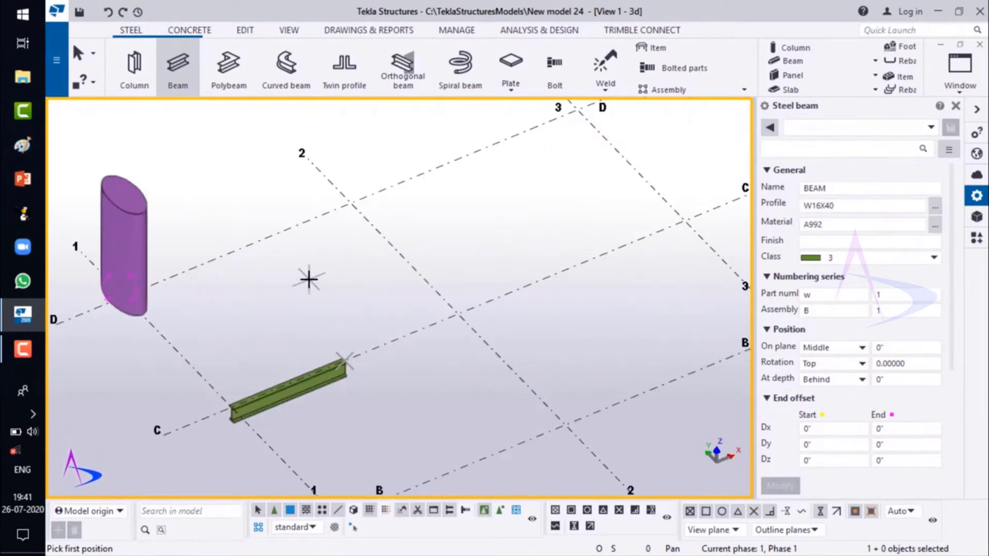
right_click(310, 279)
left_click(330, 289)
- Choose the elliptical ELD profile from the circular sections for the beam on grid line C
middle_click_drag(316, 400, 384, 348)
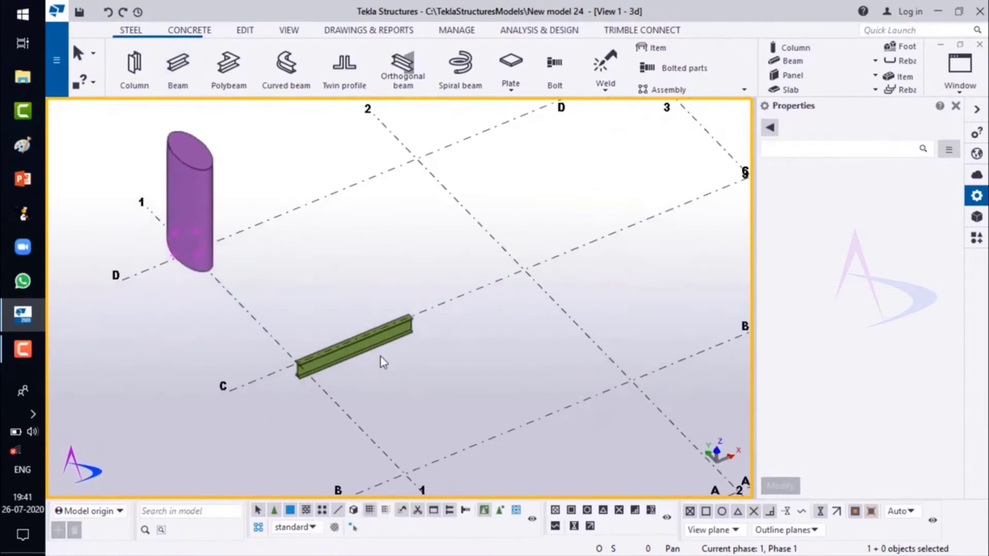
scroll(384, 348, "up", 2)
left_click(384, 347)
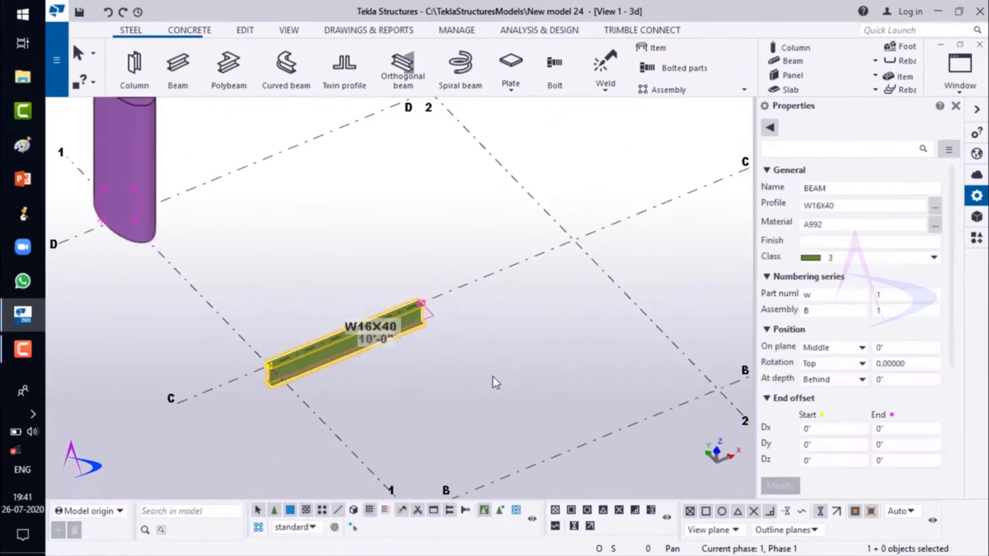
middle_click_drag(493, 378, 377, 341)
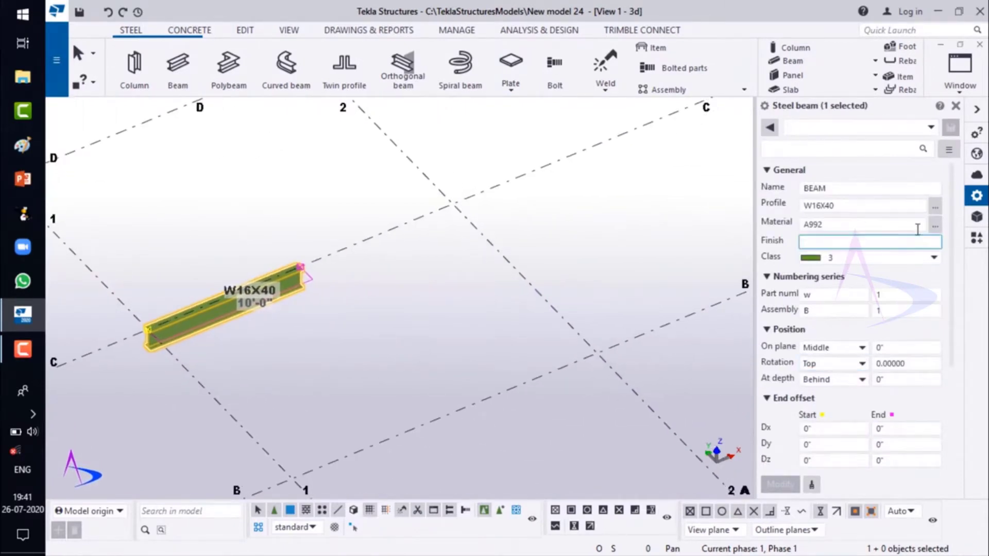
left_click(934, 206)
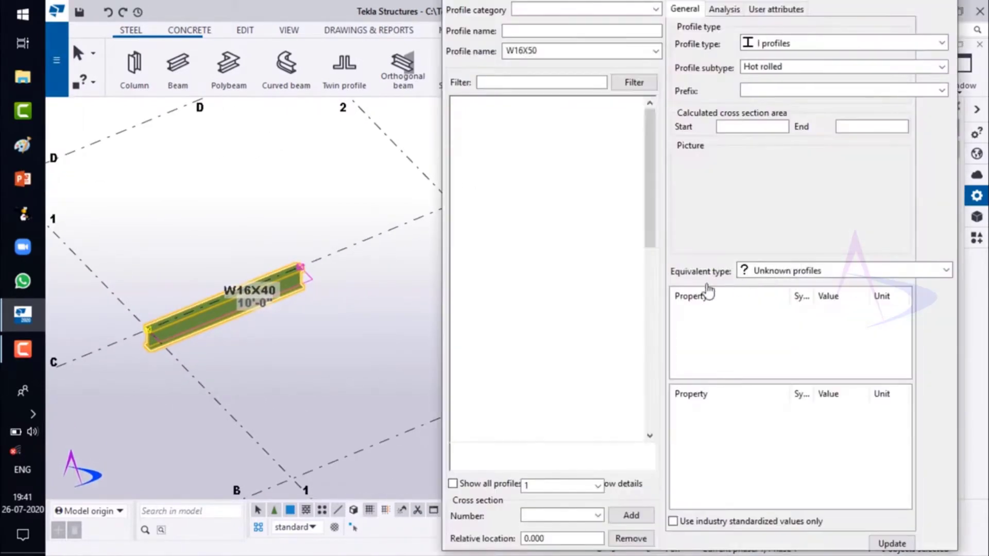
left_click(459, 62)
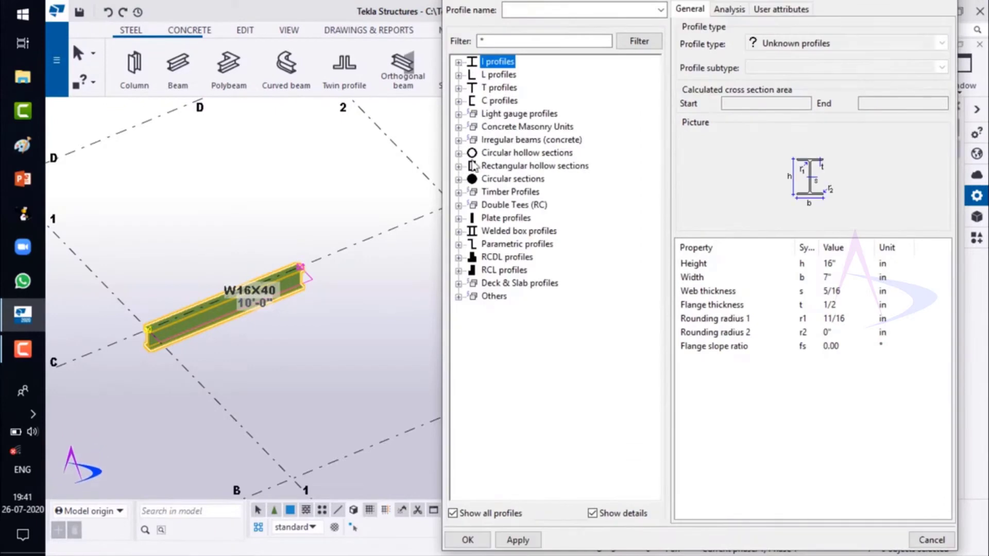
left_click(458, 179)
left_click(472, 192)
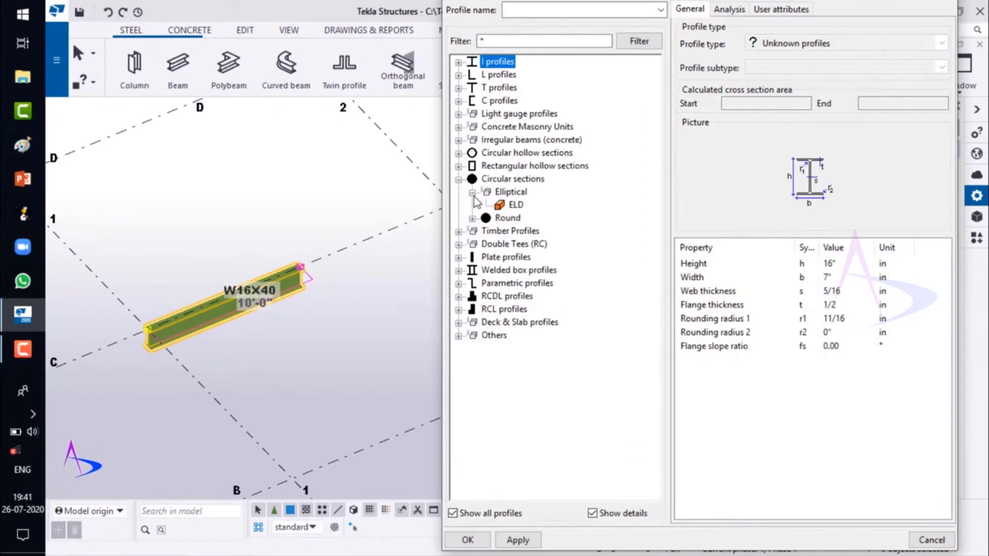
left_click(516, 205)
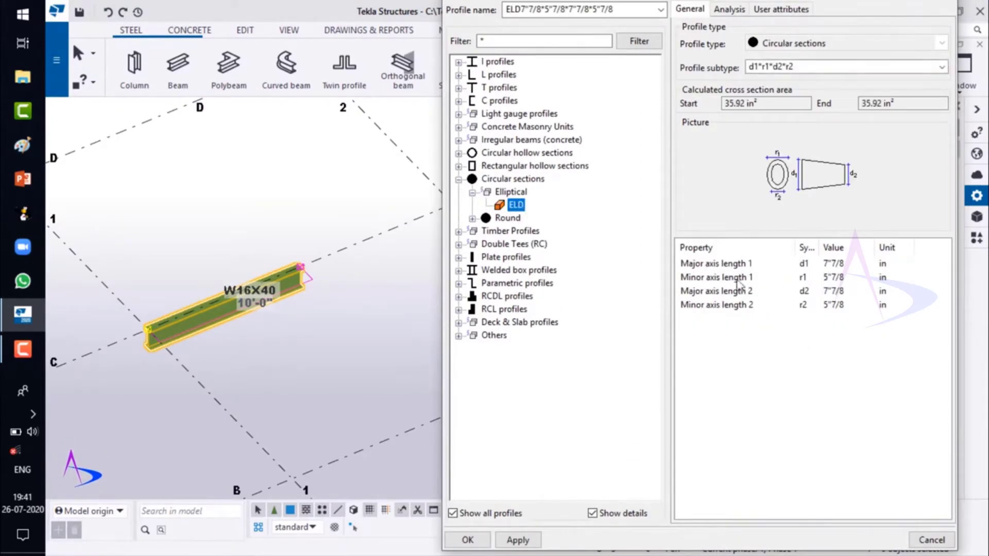
- Set the beam's elliptical profile to 60" major and 30" minor axis lengths at both ends, and apply it to the beam
left_click(849, 266)
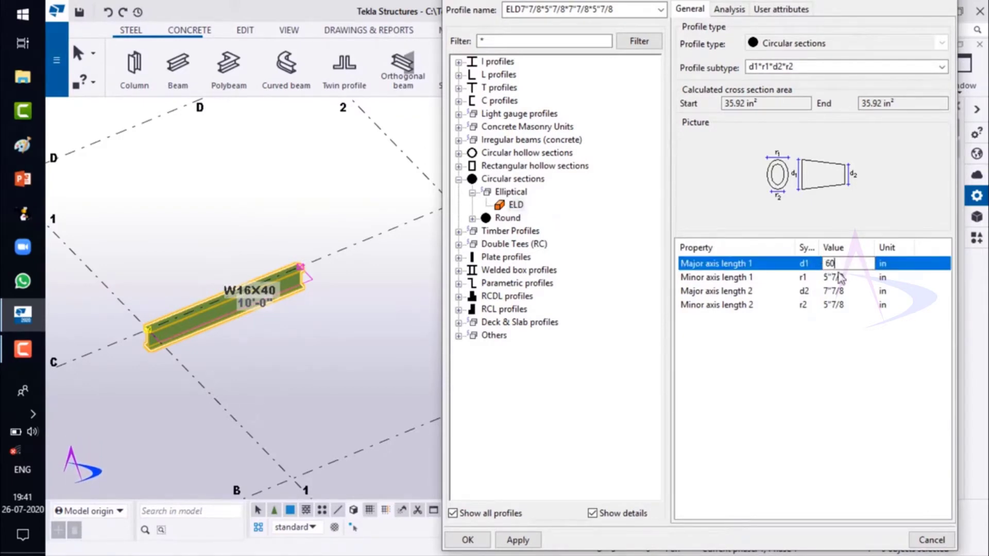
left_click(824, 281)
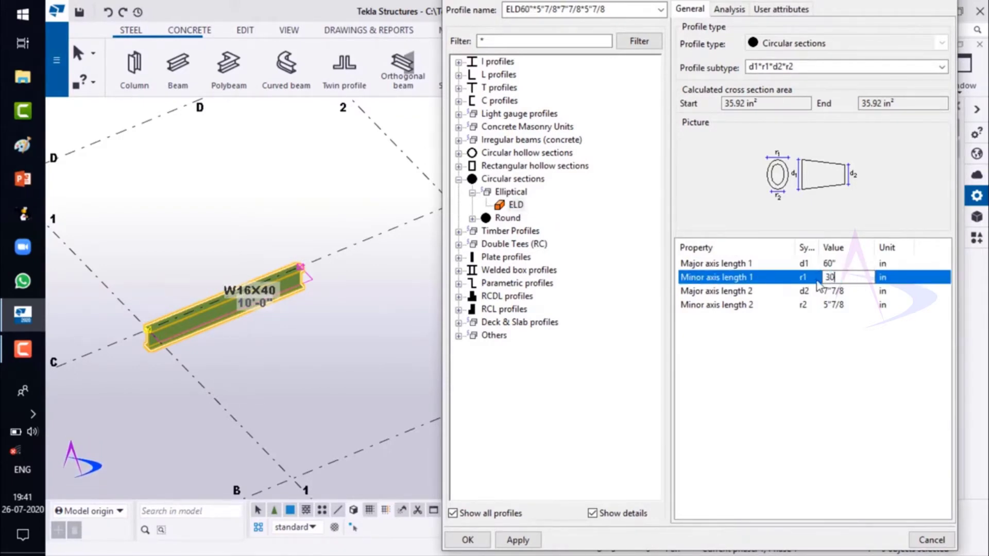
type("30")
left_click(826, 292)
type("6")
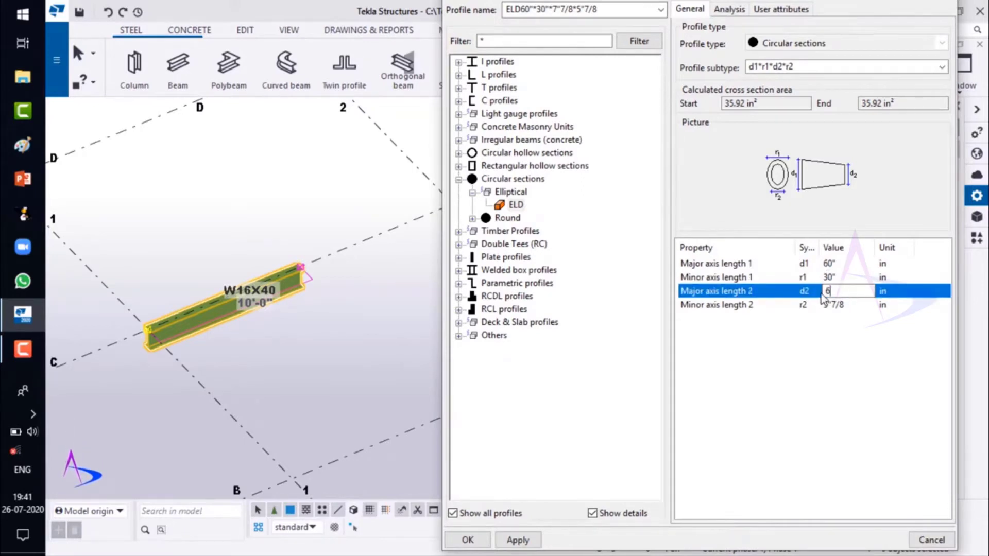
type("0")
left_click(849, 304)
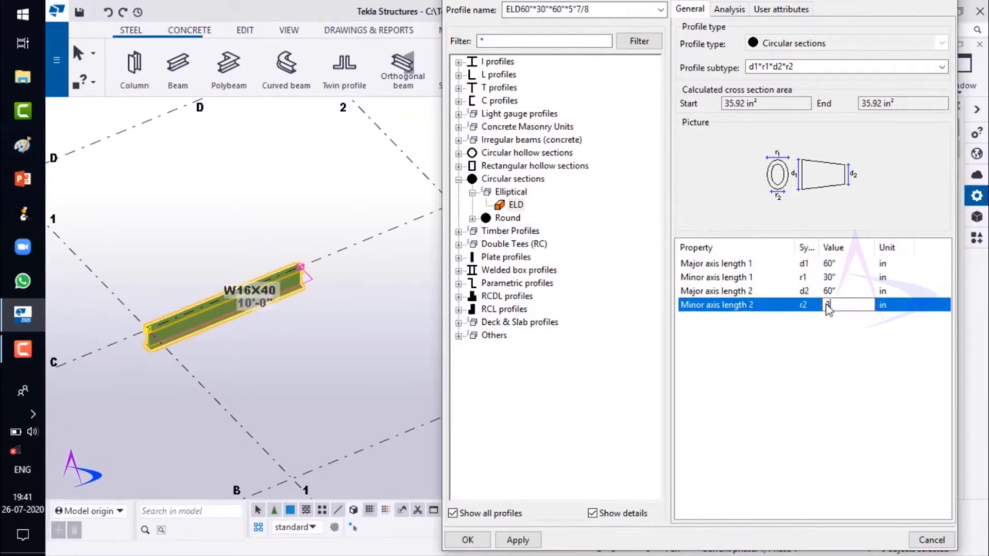
left_click(517, 540)
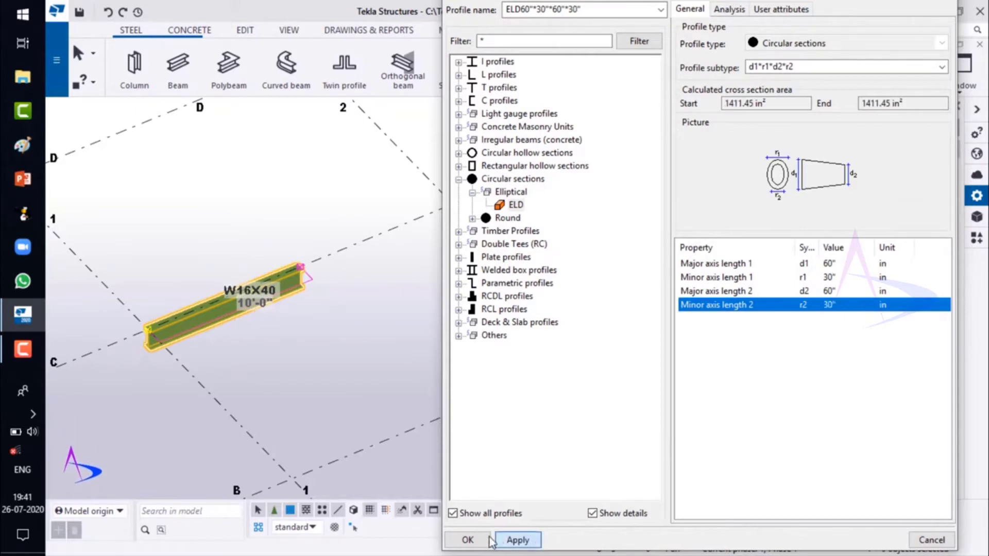
left_click(469, 540)
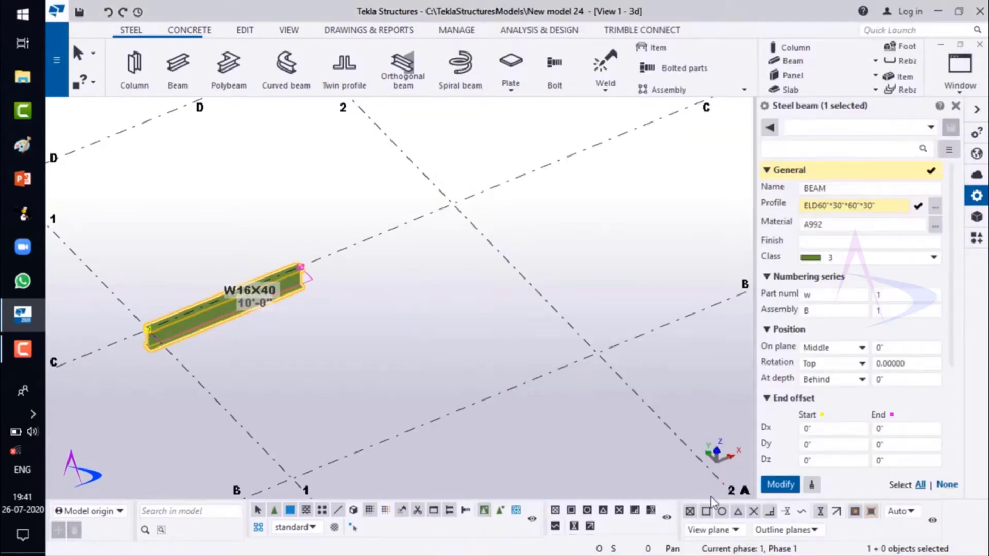
left_click(786, 487)
- Change the elliptical beam's at-depth position to Middle and apply it
middle_click_drag(428, 321, 562, 407)
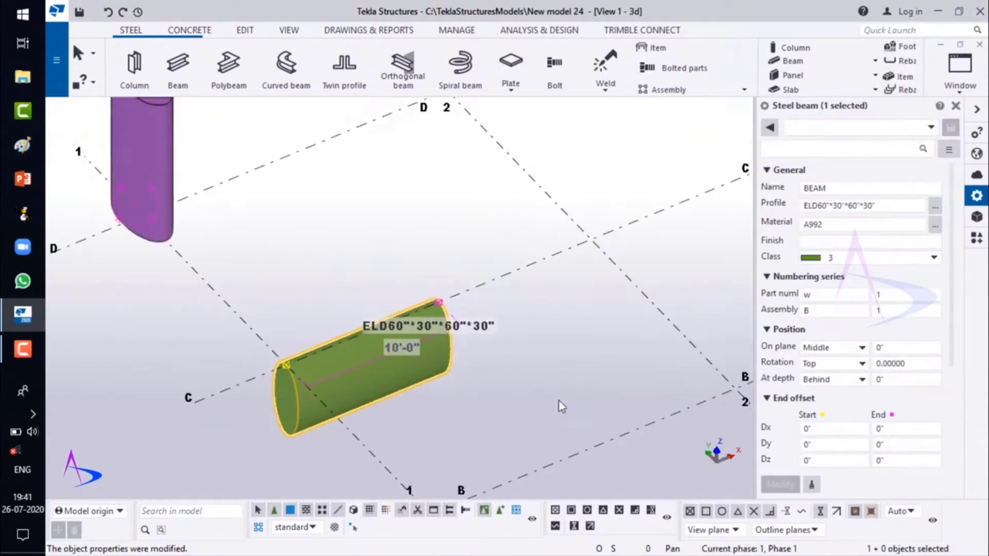
left_click(862, 381)
left_click(830, 392)
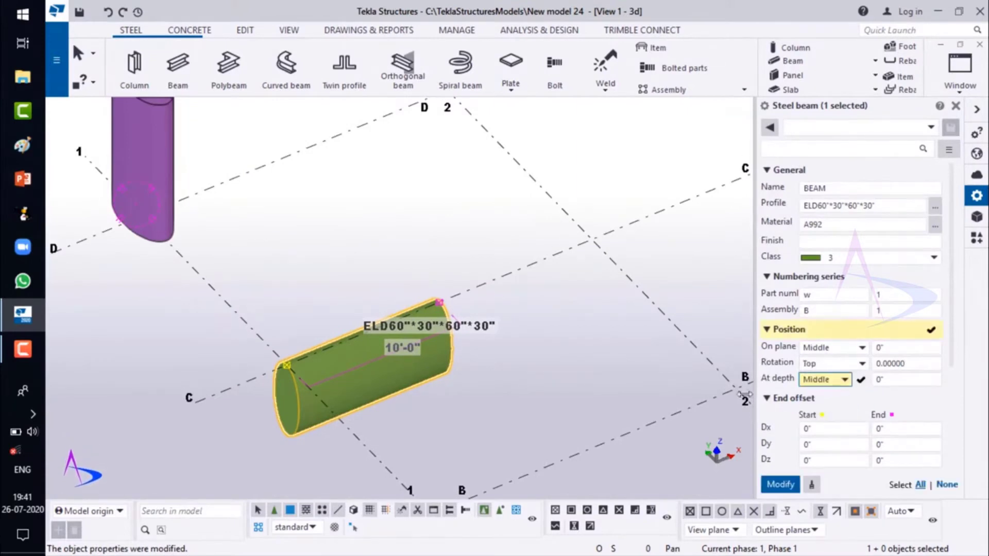
left_click(781, 484)
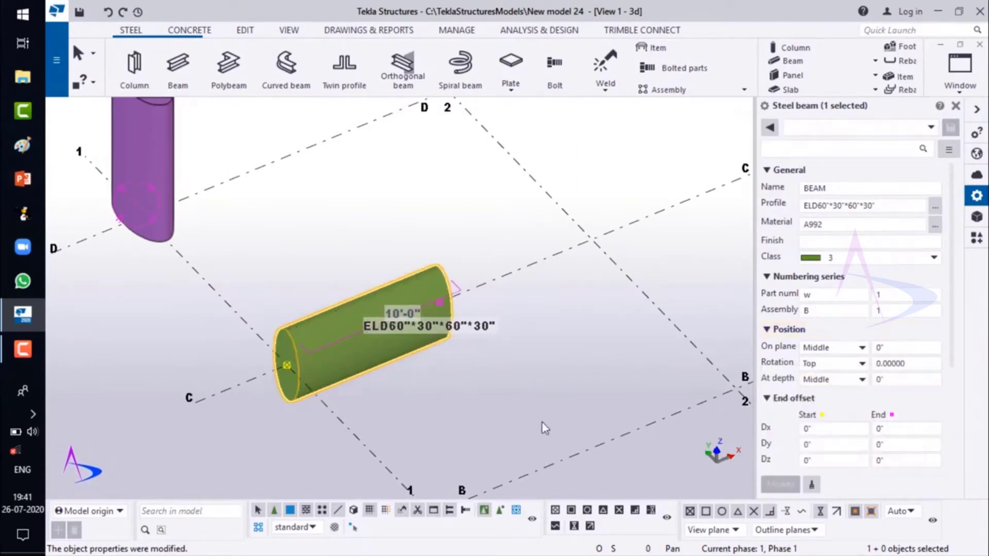
- Examine the elliptical beam's shape and end face on grid line C beside the column from different angles
left_click(375, 412)
scroll(375, 412, "up", 2)
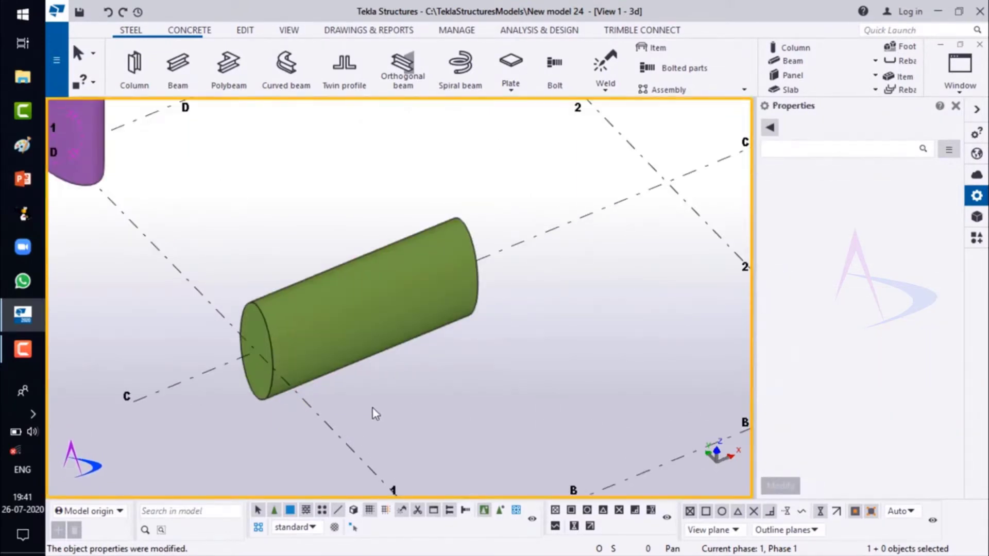
key("v")
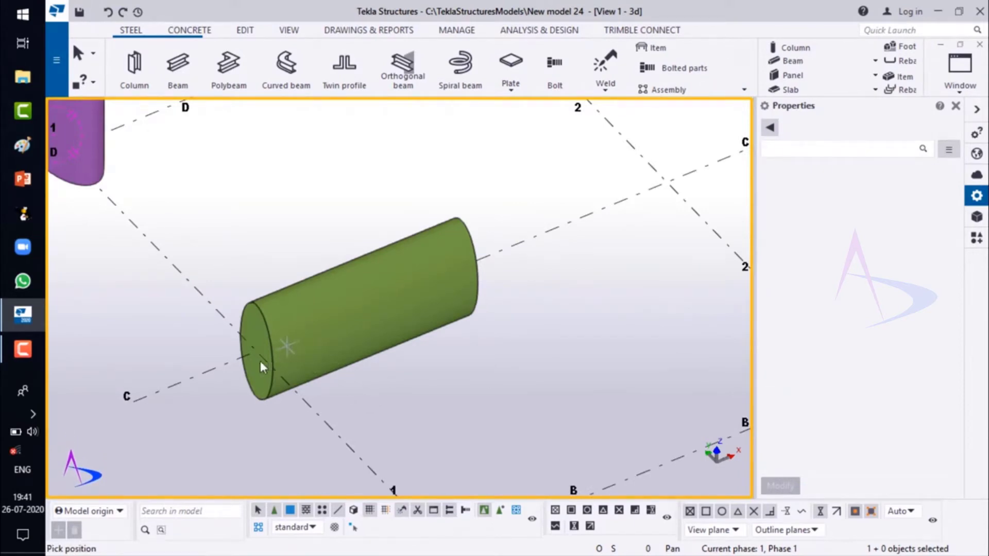
middle_click_drag(261, 366, 272, 324, "ctrl")
scroll(260, 323, "down", 5)
middle_click_drag(303, 353, 269, 349)
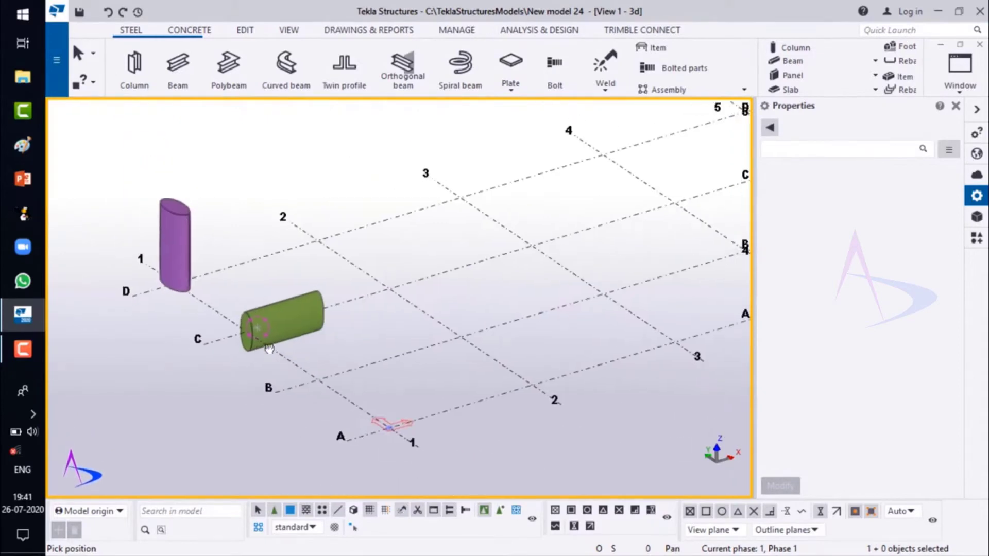
left_click_drag(269, 349, 246, 345)
middle_click_drag(266, 337, 281, 335, "ctrl")
right_click(371, 247)
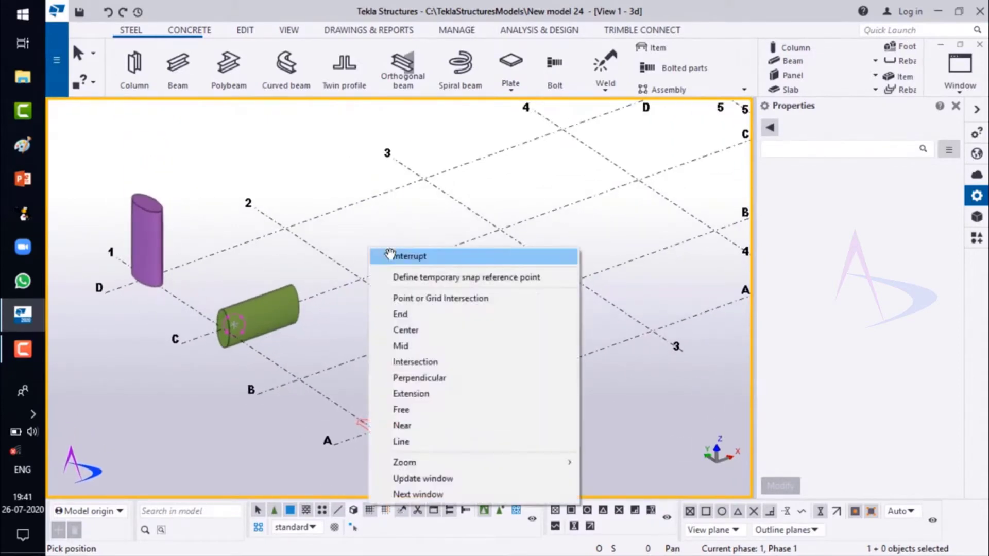
key("Escape")
middle_click_drag(345, 293, 327, 354)
scroll(361, 289, "up", 2)
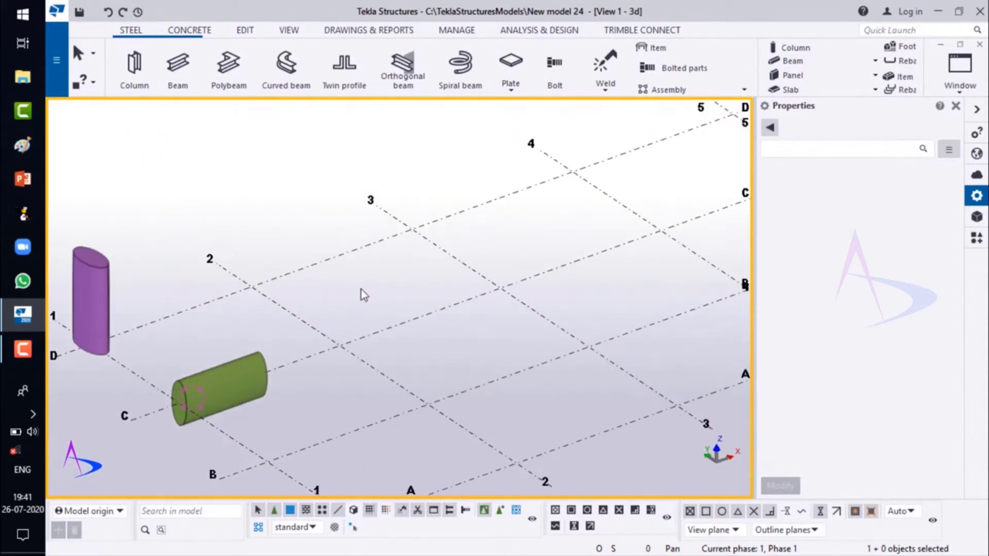
- Create a steel polybeam through grid intersections D-2, D-3, C-3 and C-4 with the ELD60"*30"*60"*30" profile
left_click(230, 85)
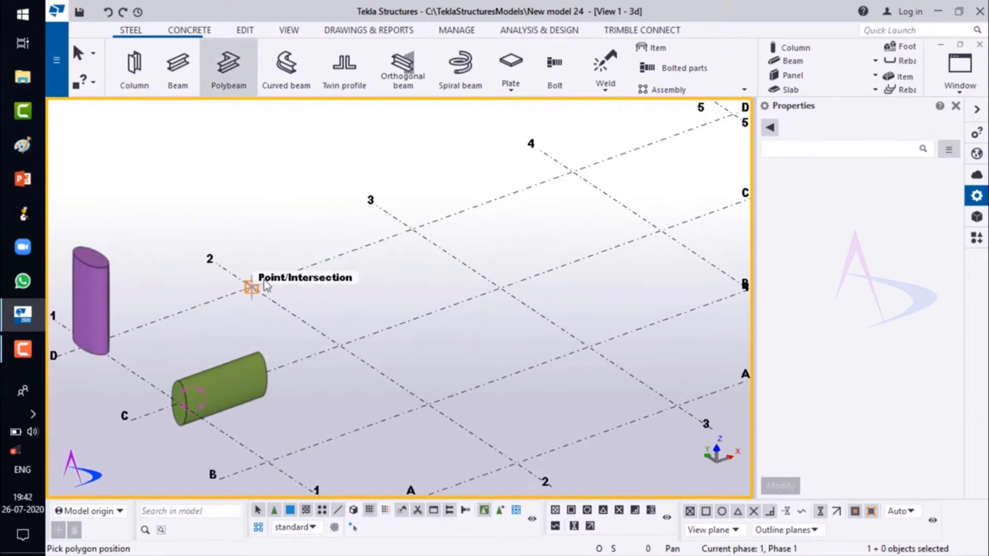
left_click(263, 283)
left_click(413, 229)
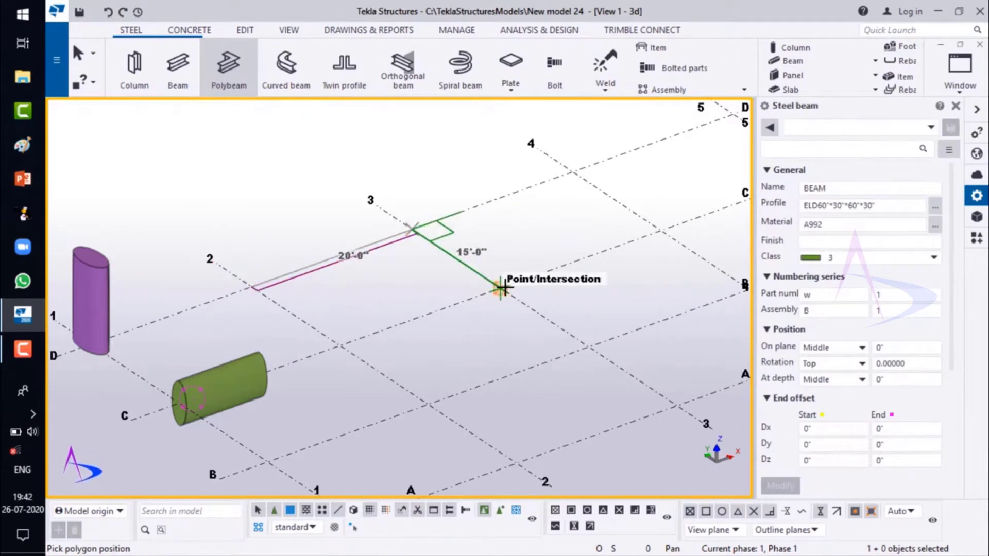
left_click(500, 290)
left_click(660, 231)
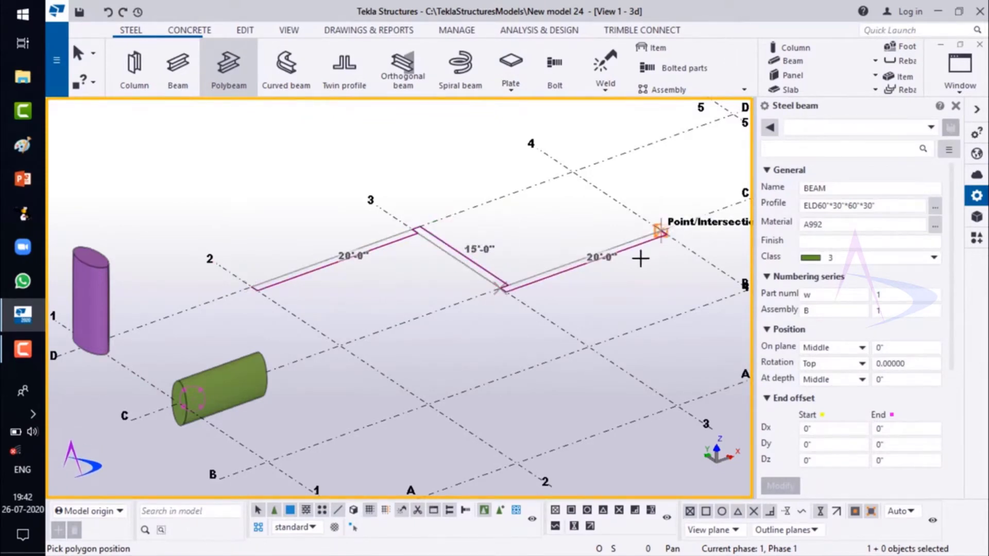
middle_click(640, 259)
right_click(641, 257)
left_click(659, 270)
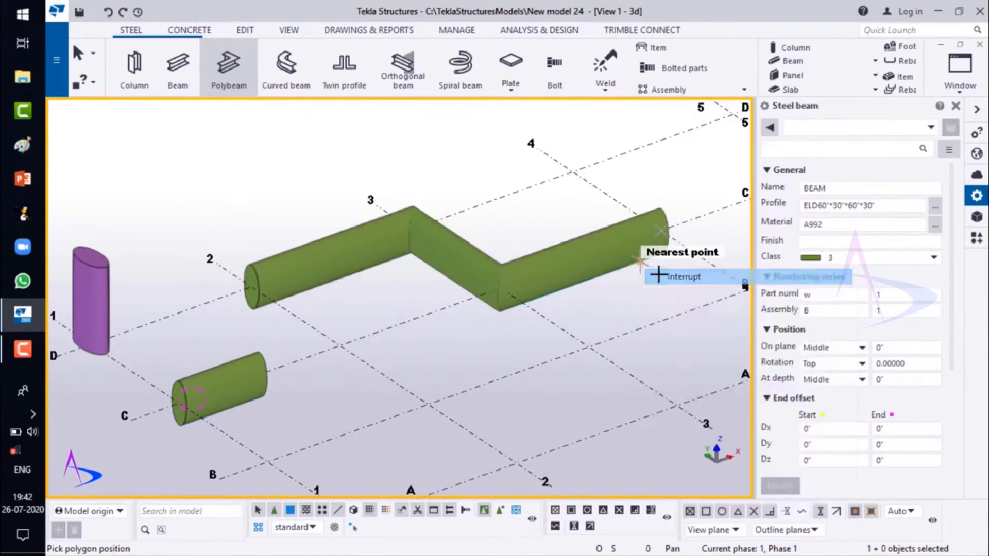
- Round the polybeam's corner at grid intersection D-3 with a Rounding chamfer of radius 80"
scroll(339, 288, "down", 1)
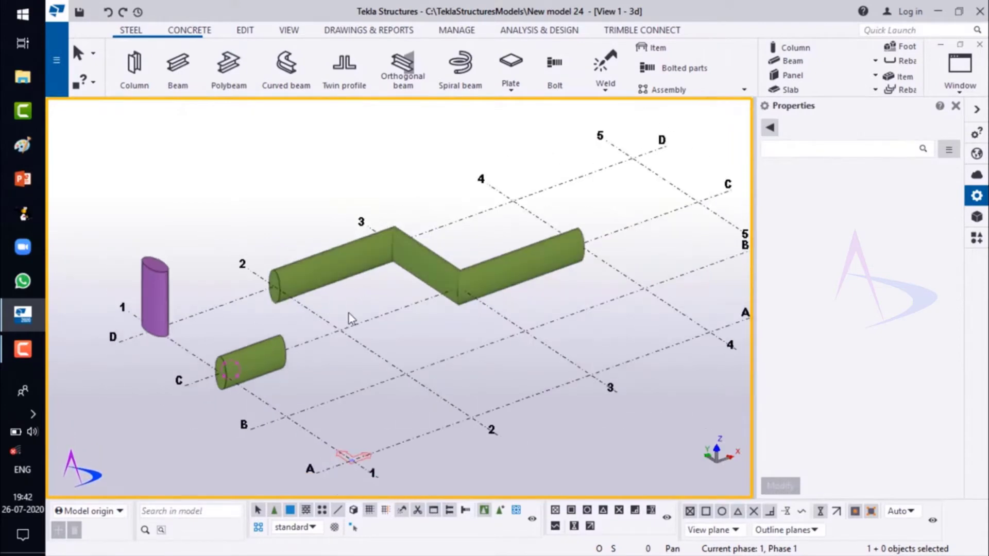
middle_click_drag(353, 309, 382, 255, "ctrl")
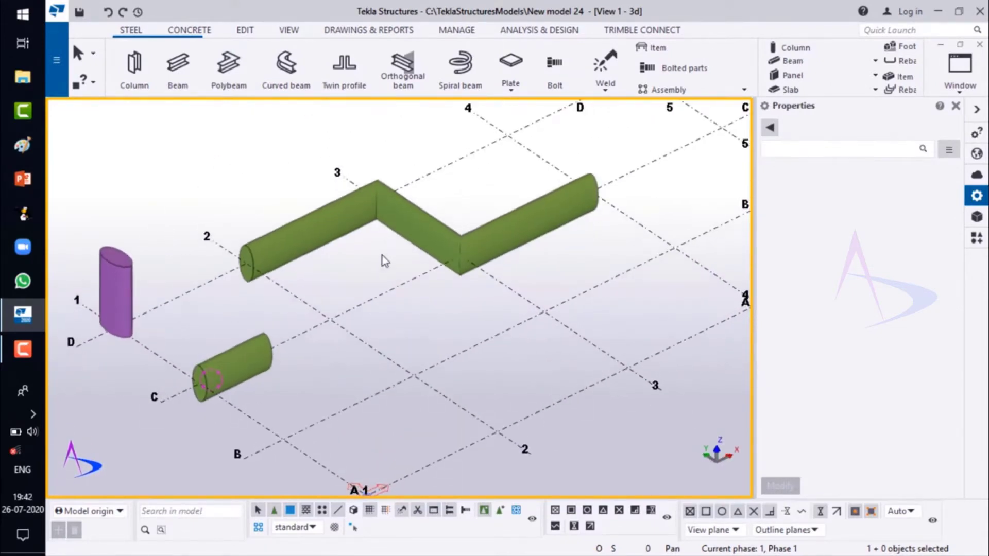
left_click(402, 245)
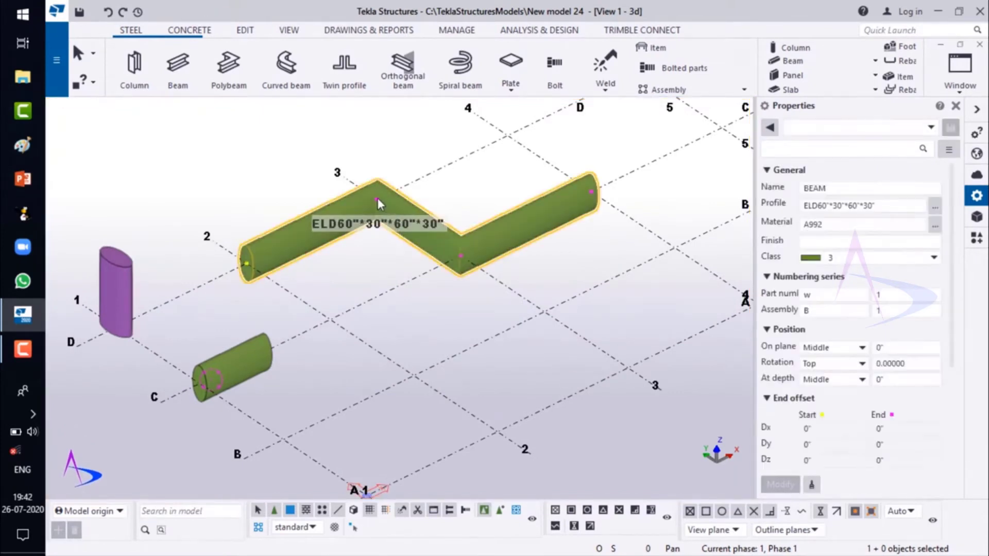
left_click(848, 196)
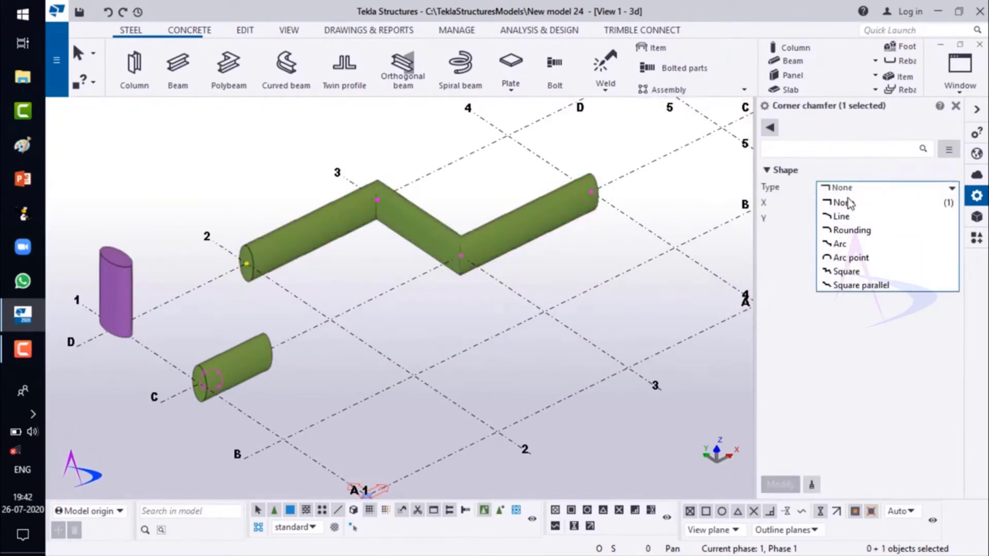
left_click(850, 229)
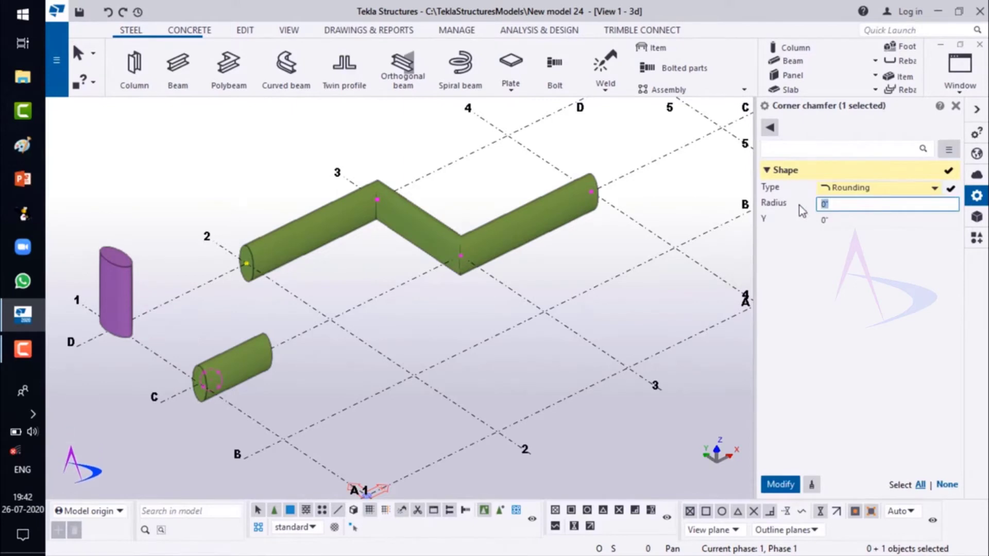
type("80")
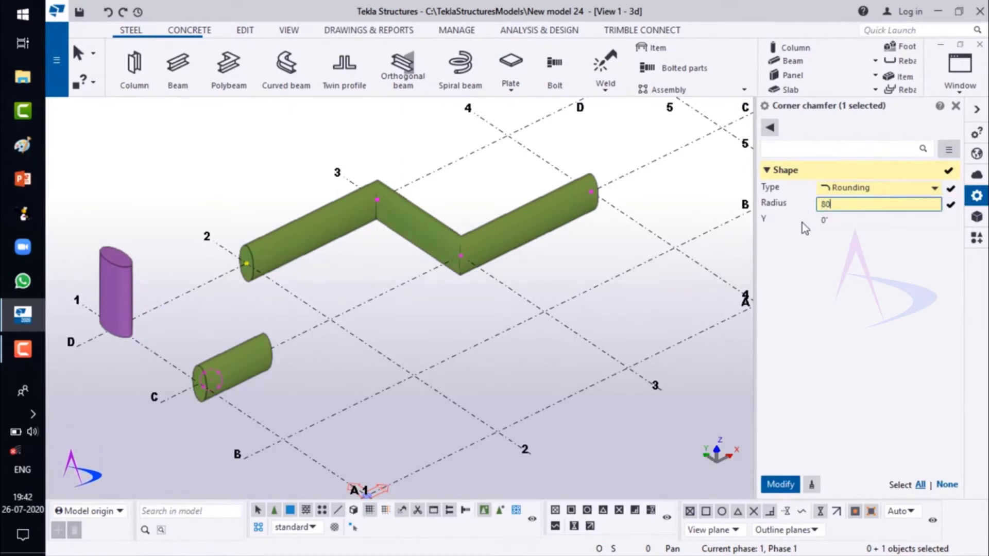
left_click(791, 485)
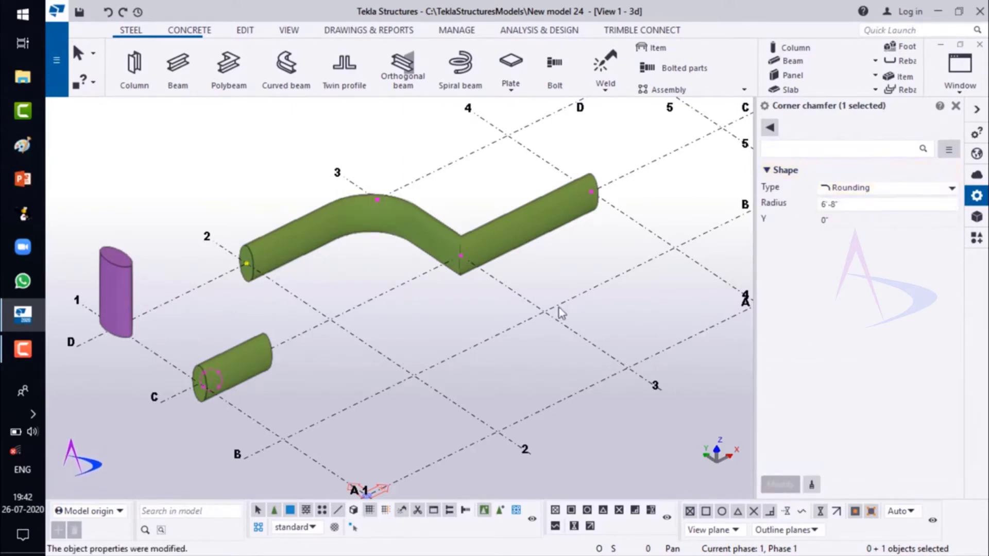
- Apply a Rounding chamfer of radius 80" to the polybeam's corner at grid intersection C-3
left_click(463, 260)
left_click(876, 188)
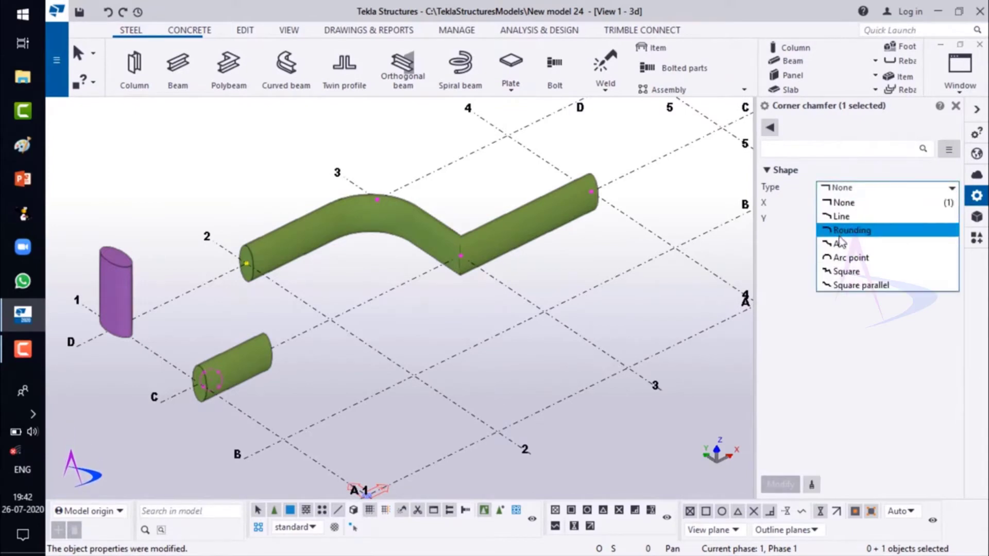
left_click(845, 227)
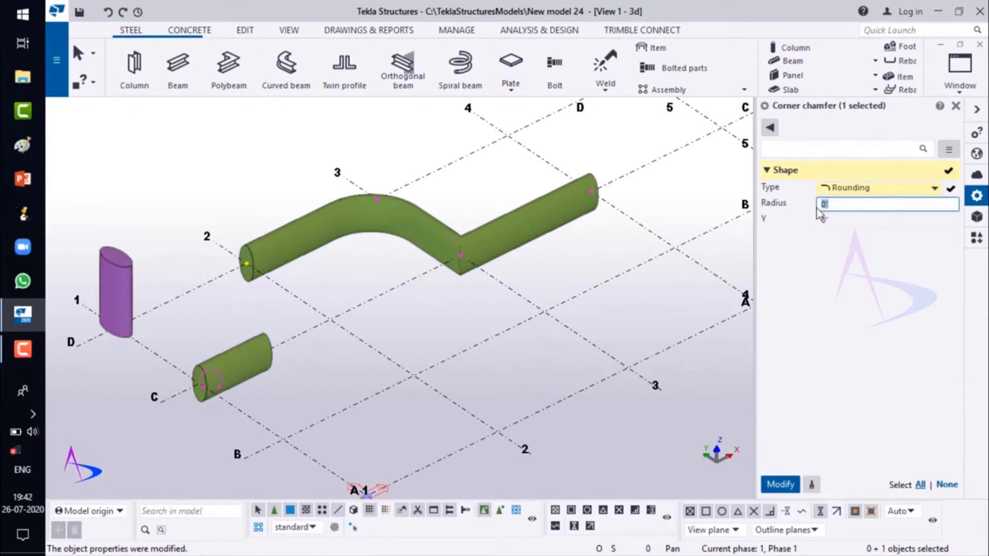
type("80")
left_click(778, 483)
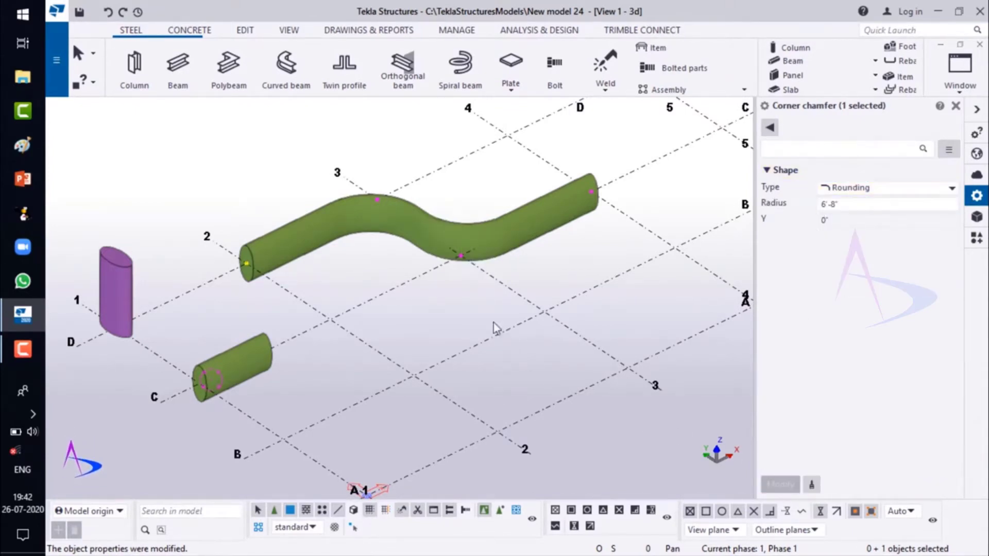
- Examine the rounded elliptical polybeam's end faces and curved bends from several angles
scroll(240, 274, "up", 4)
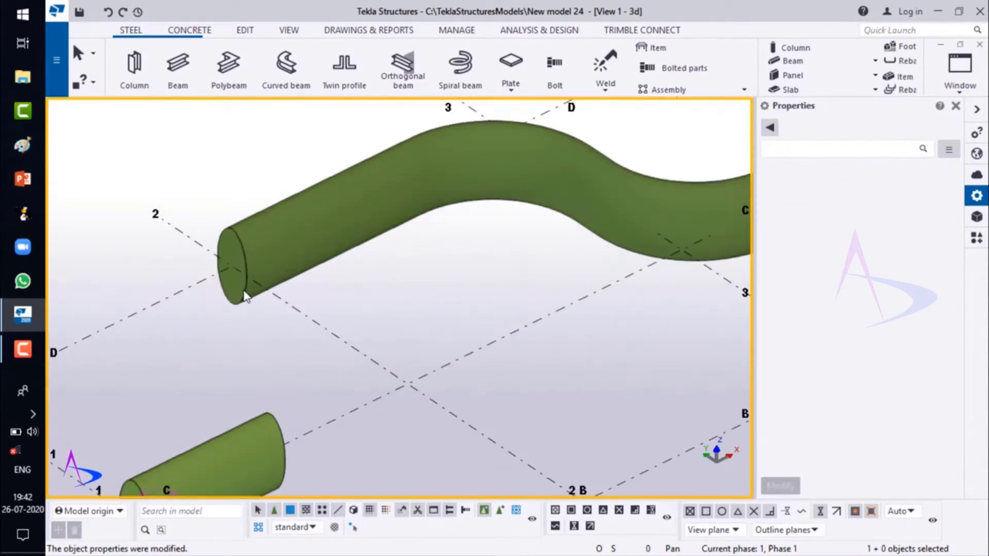
mouse_move(268, 295)
middle_mouse_down("ctrl")
mouse_move(385, 229)
mouse_move(323, 212)
mouse_move(299, 248)
mouse_move(369, 264)
mouse_move(422, 417)
mouse_move(378, 424)
mouse_move(298, 377)
mouse_move(175, 217)
mouse_move(152, 196)
mouse_move(138, 203)
middle_mouse_up("ctrl")
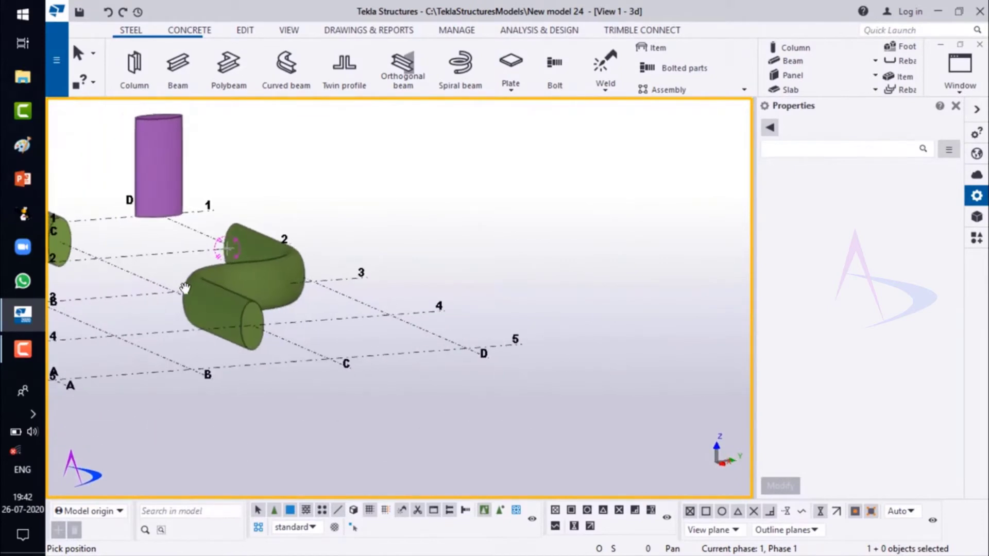
scroll(189, 297, "up", 3)
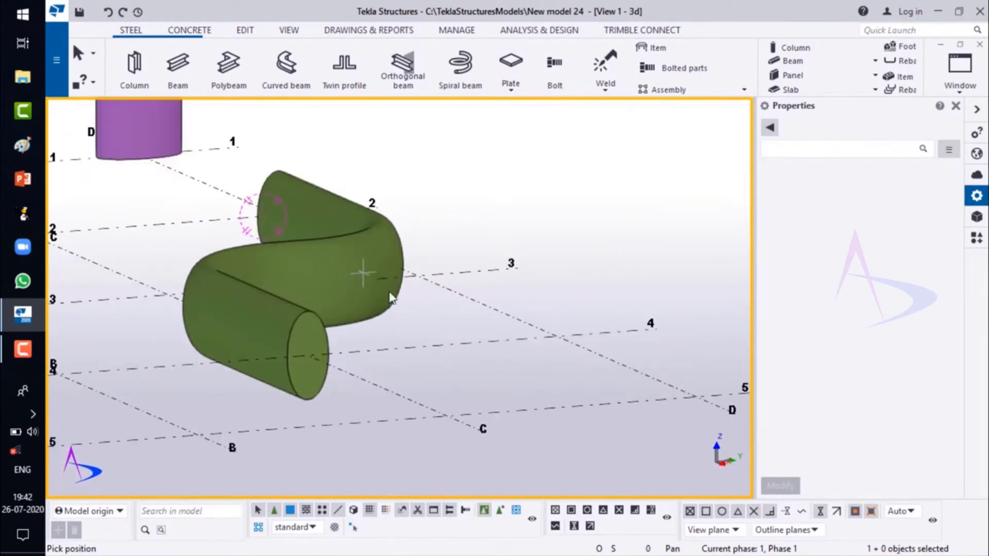
middle_click_drag(390, 298, 546, 277, "ctrl")
scroll(402, 291, "up", 6)
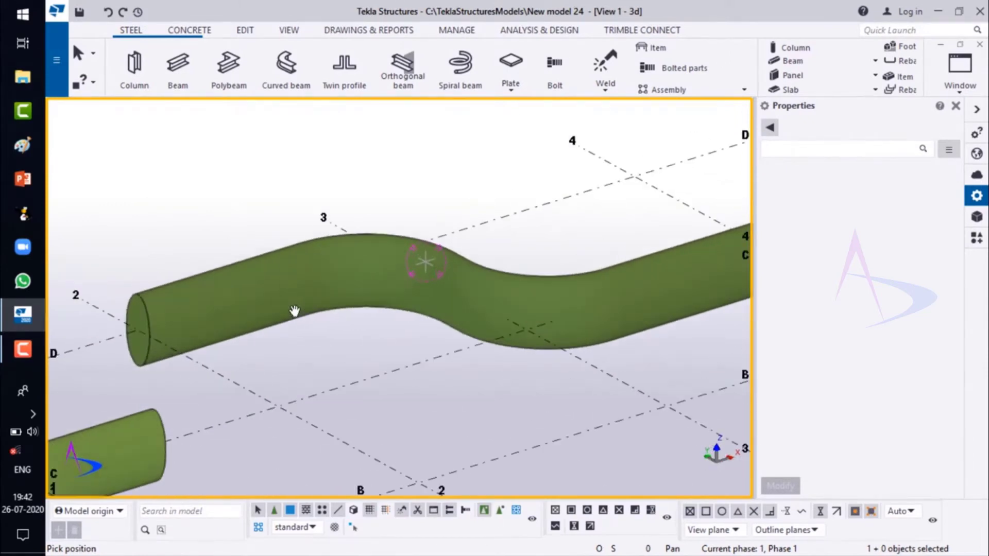
middle_click_drag(295, 311, 423, 309)
scroll(347, 333, "up", 3)
scroll(310, 280, "down", 1)
scroll(310, 279, "down", 4)
middle_click_drag(425, 329, 358, 264, "ctrl")
scroll(357, 264, "down", 3)
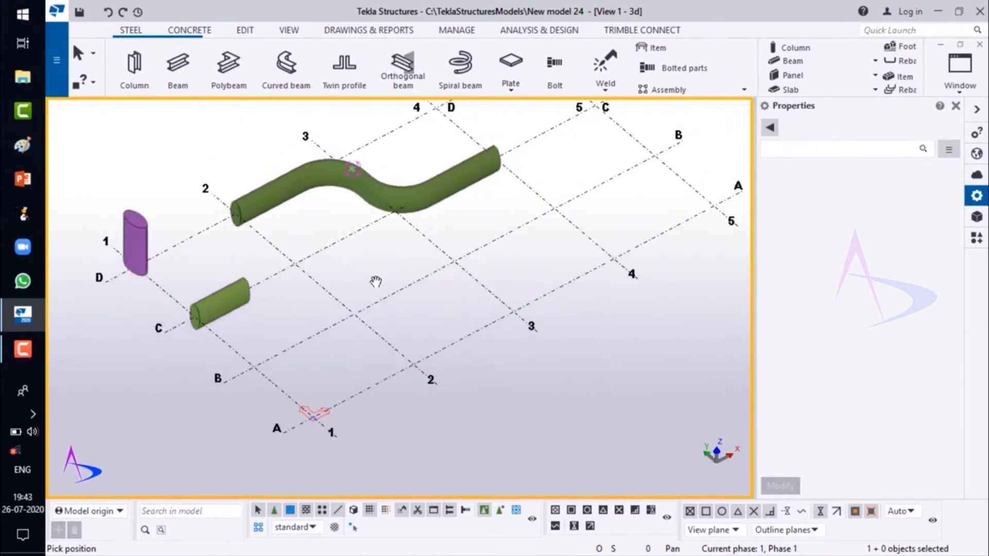
scroll(375, 282, "down", 2)
scroll(418, 184, "up", 2)
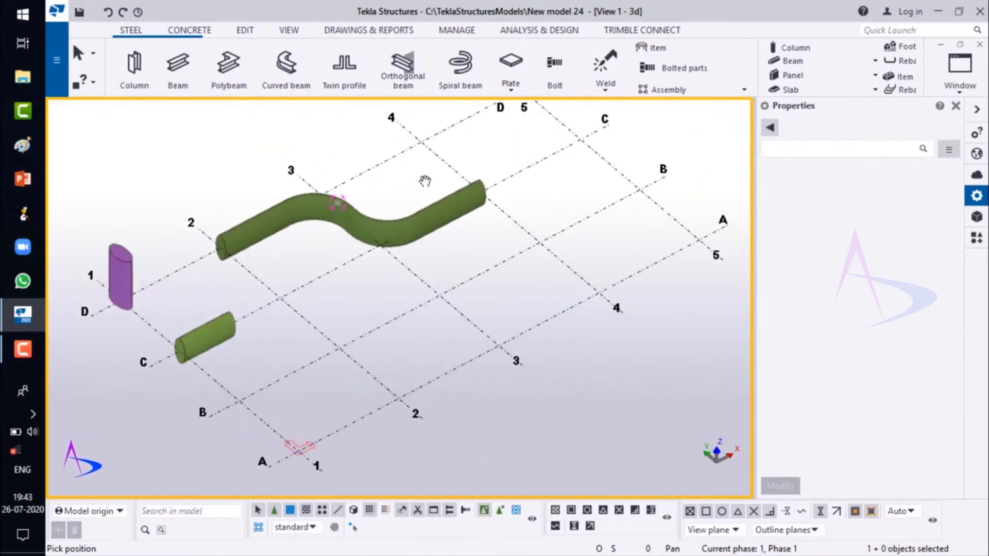
right_click(425, 181)
left_click(462, 191)
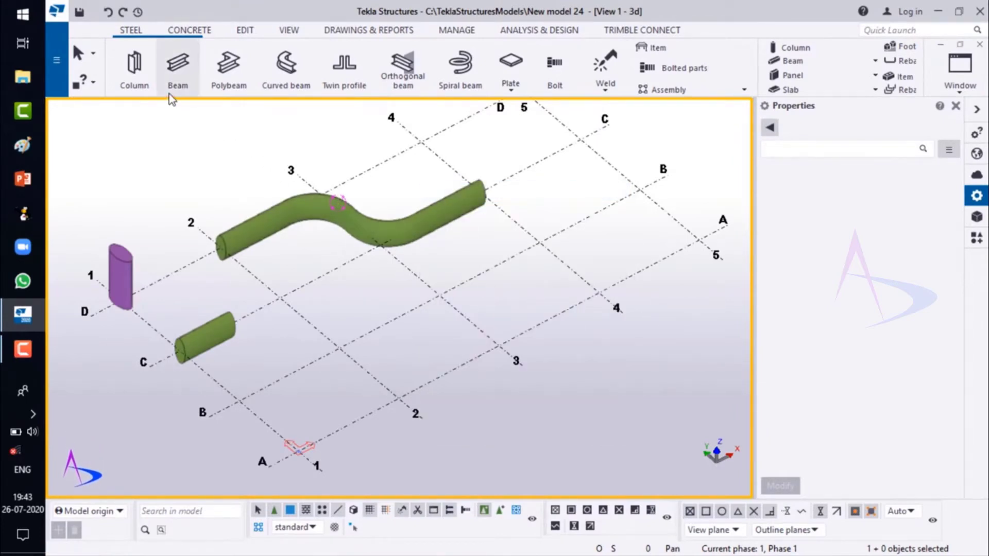
- Create a 10'-0" elliptical steel column at the intersection of grid lines B and 1
left_click(134, 83)
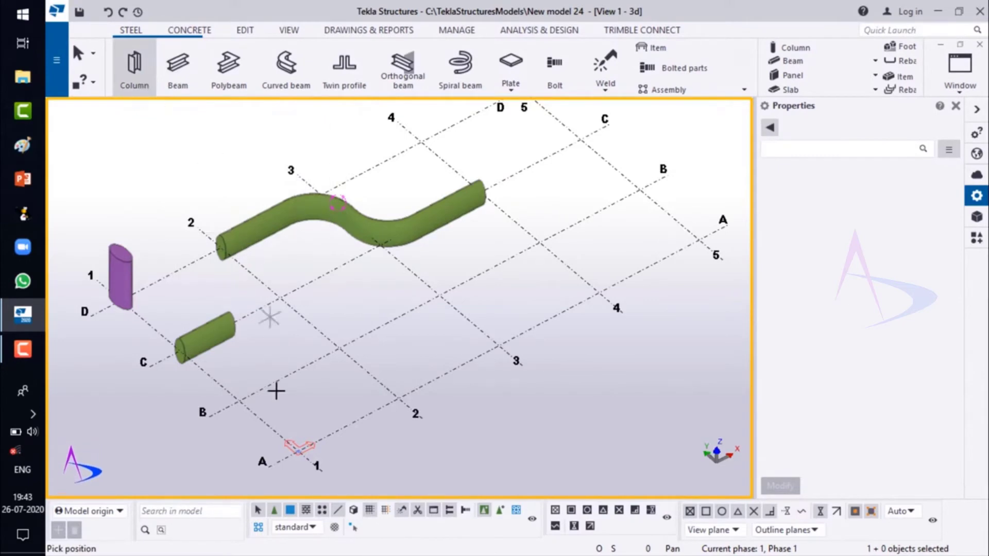
left_click(239, 401)
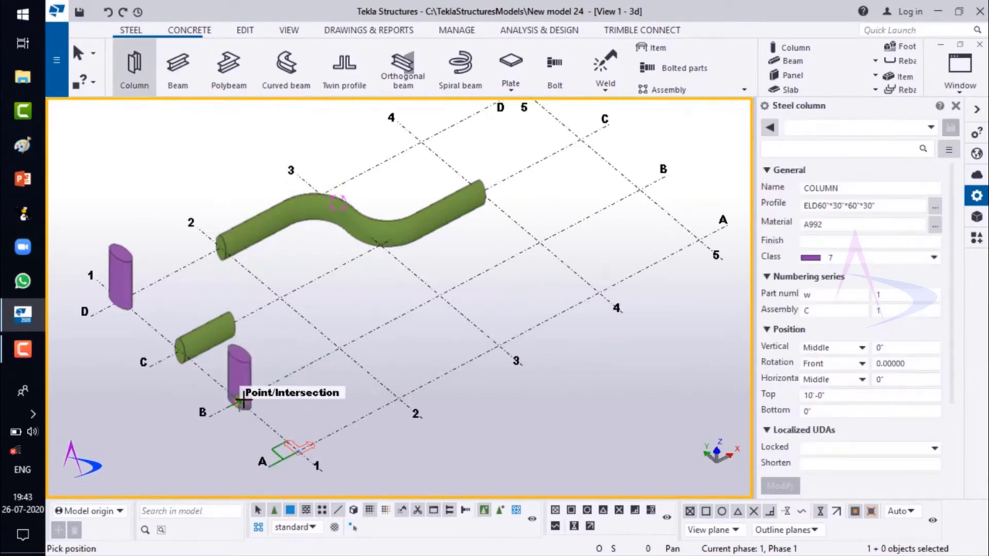
right_click(269, 358)
left_click(320, 108)
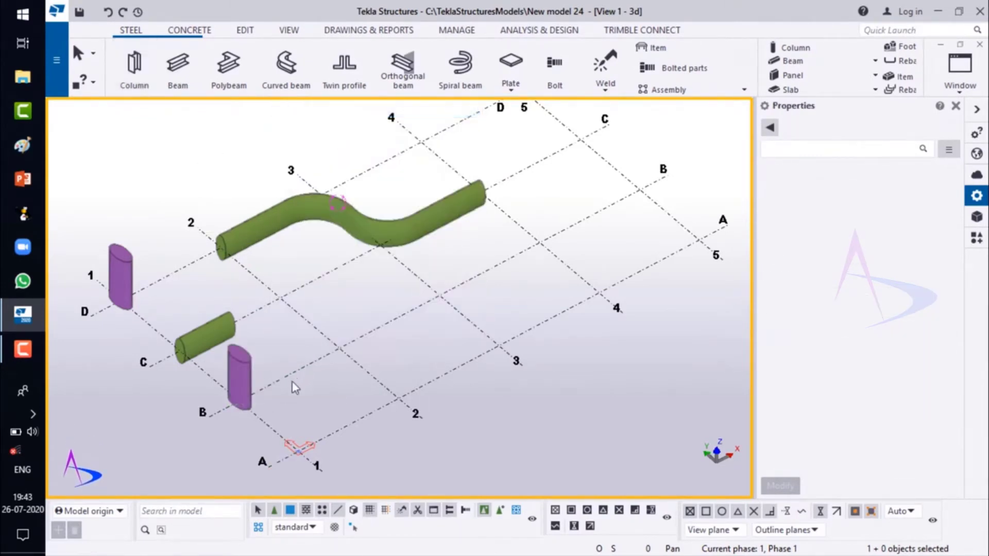
- Choose the circular hollow section CHS with subtype d1*r1*d2*r2*t as the profile for the column at grid intersection B-1
scroll(264, 404, "up", 4)
scroll(262, 398, "up", 2)
middle_click_drag(272, 378, 276, 300)
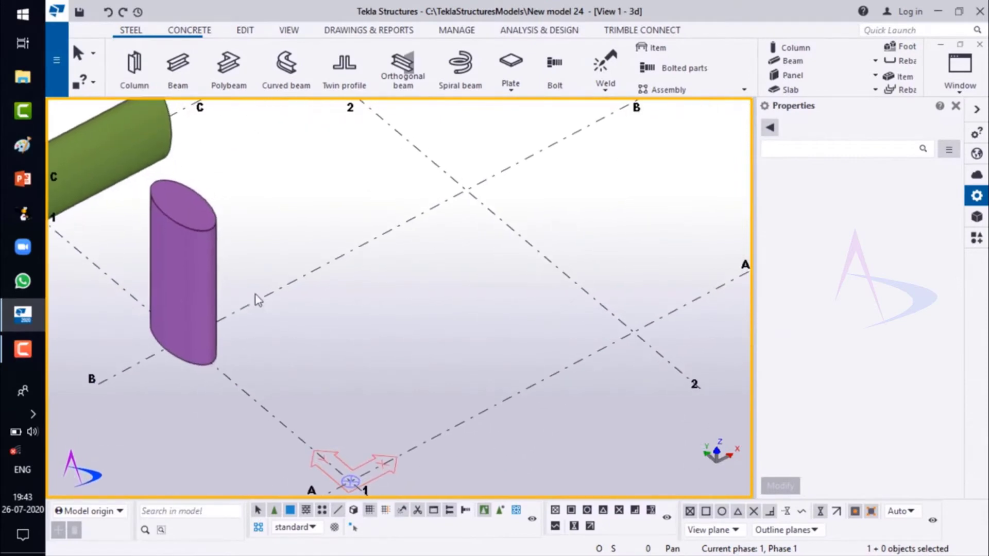
left_click(208, 258)
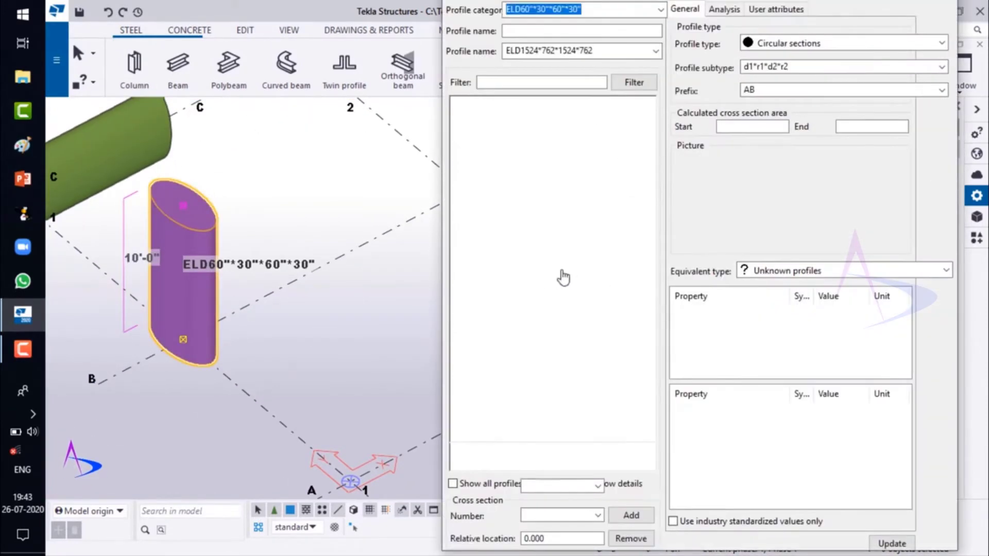
left_click(459, 154)
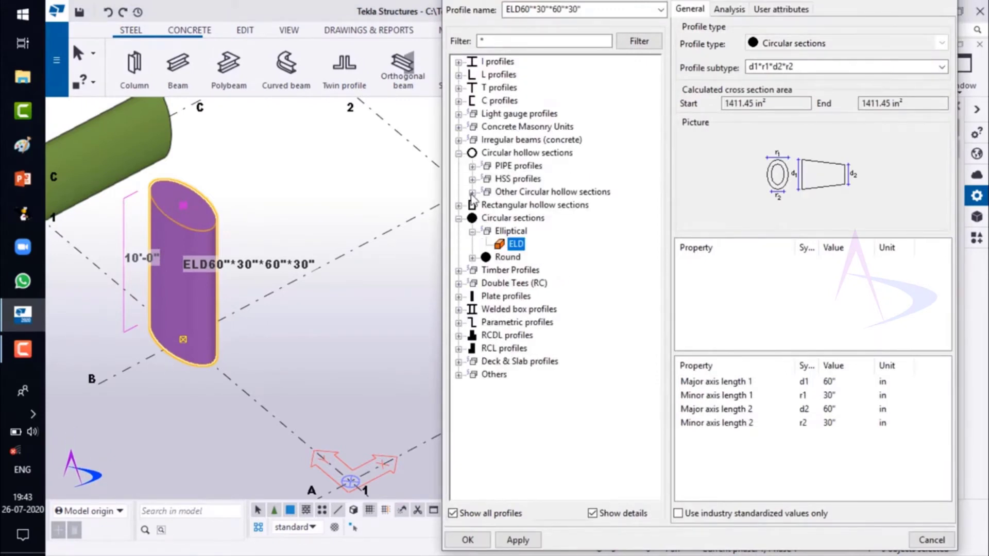
left_click(472, 192)
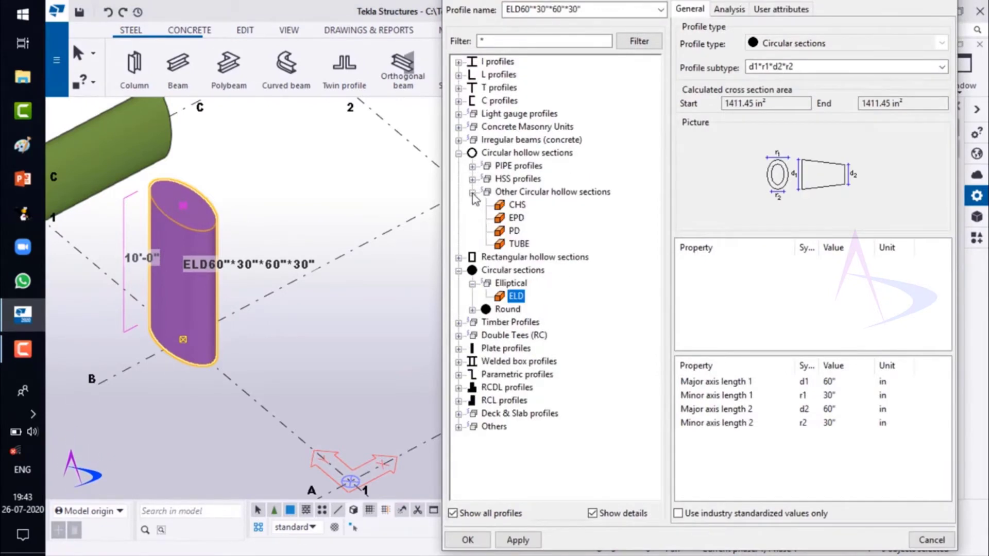
left_click(518, 205)
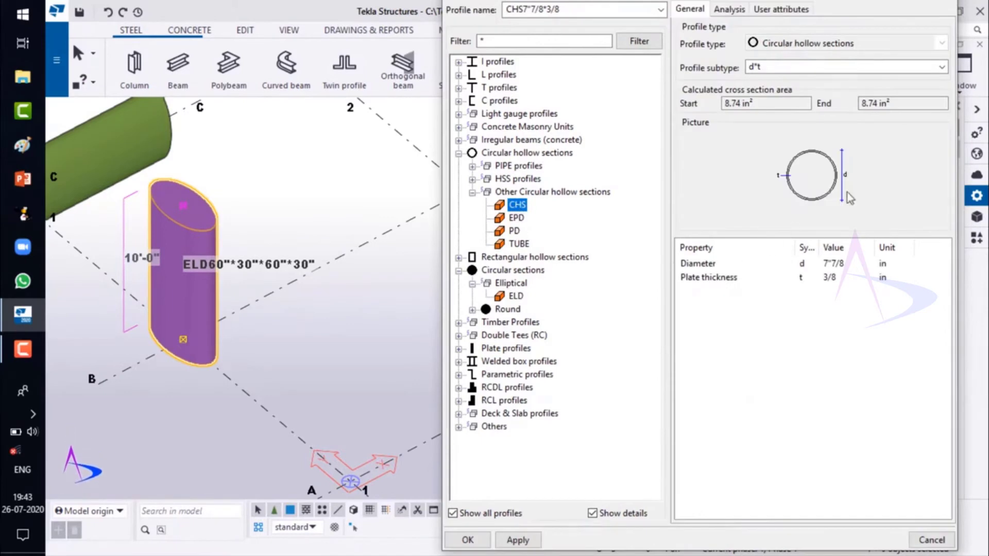
left_click(861, 67)
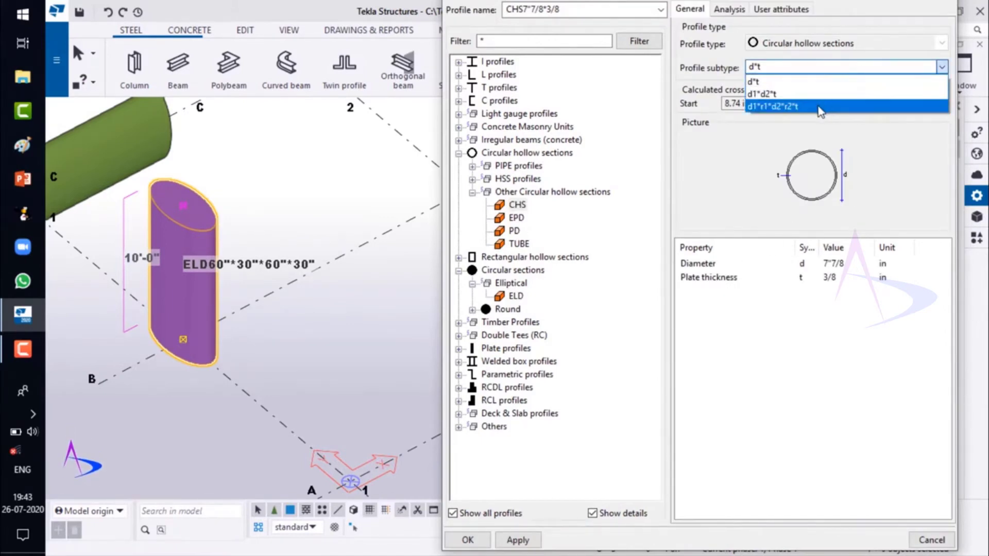
left_click(822, 104)
- Set the column's CHS profile to 60" major and 30" minor axes at both ends with 3" plate thickness, and apply it to the column
left_click(849, 267)
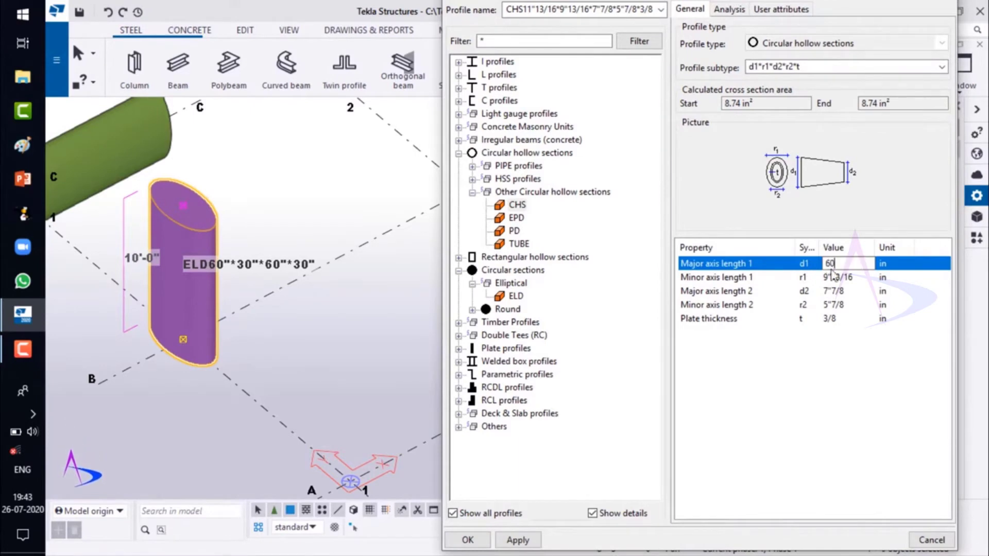
left_click(854, 278)
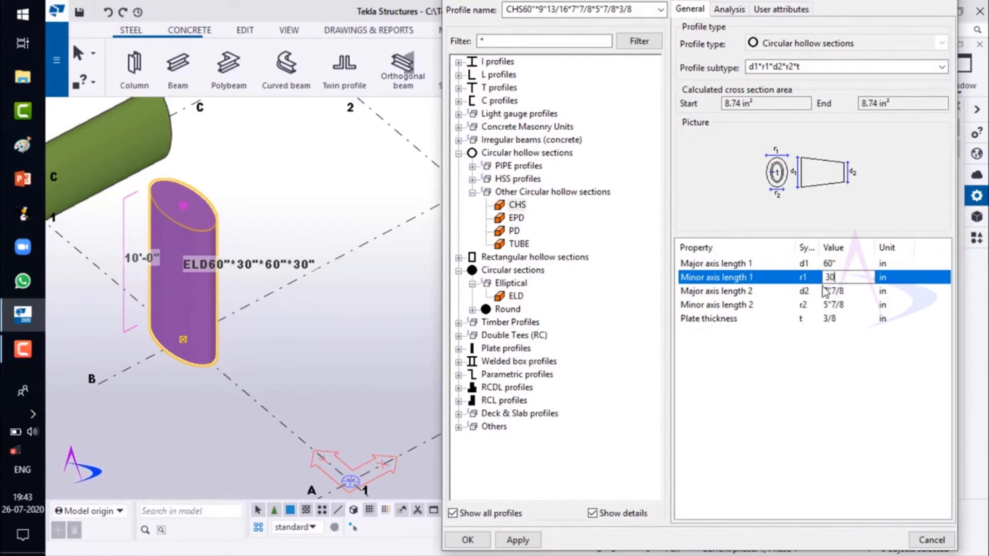
left_click(858, 293)
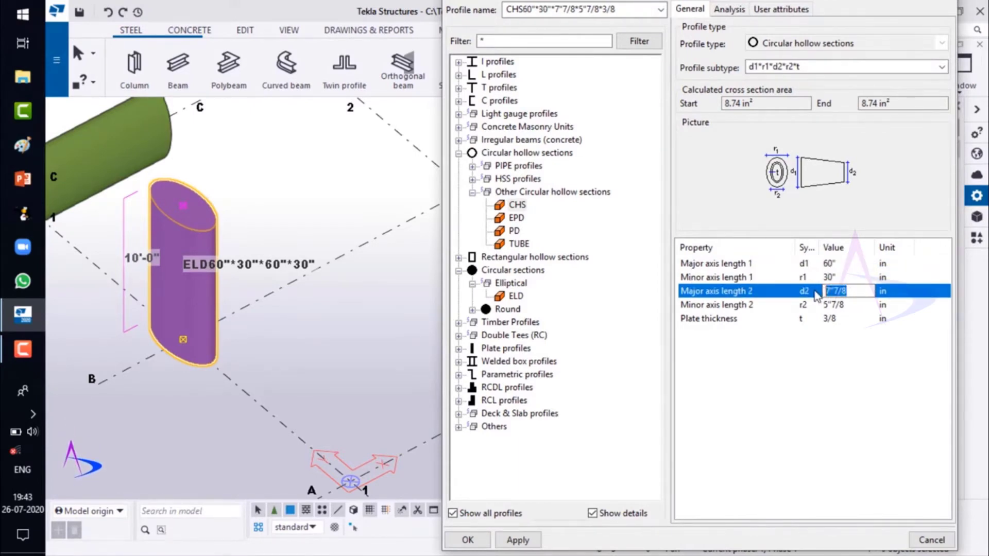
left_click(842, 305)
left_click_drag(854, 304, 835, 303)
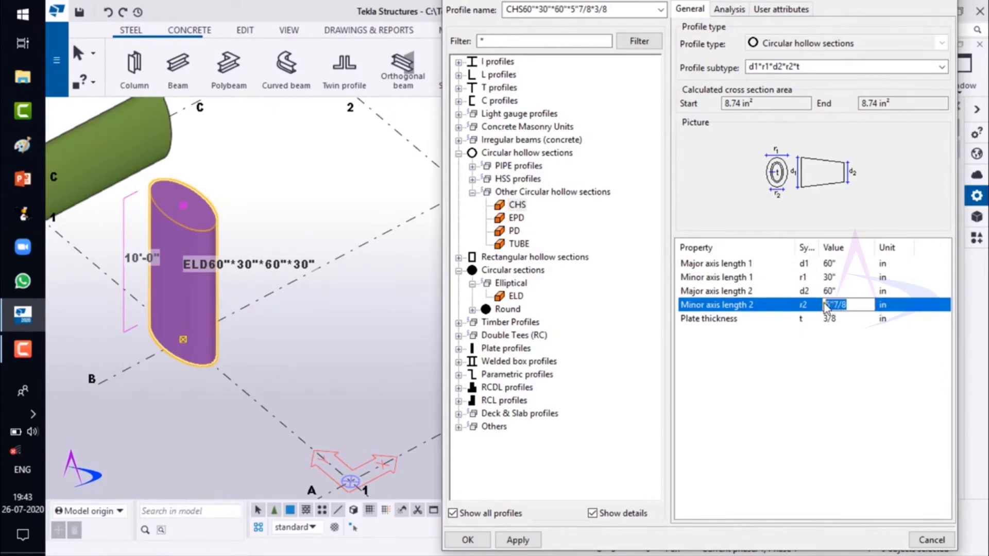
left_click(822, 320)
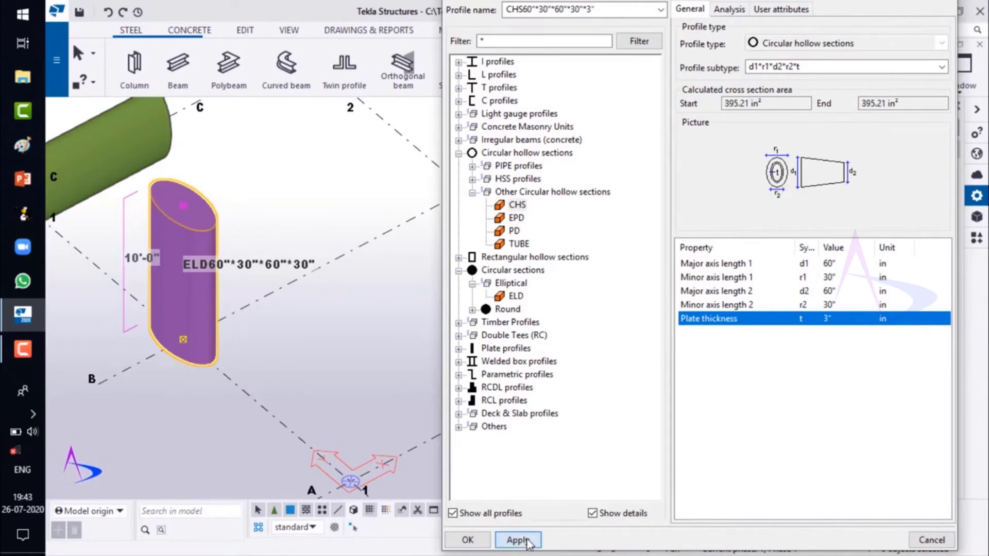
left_click(467, 540)
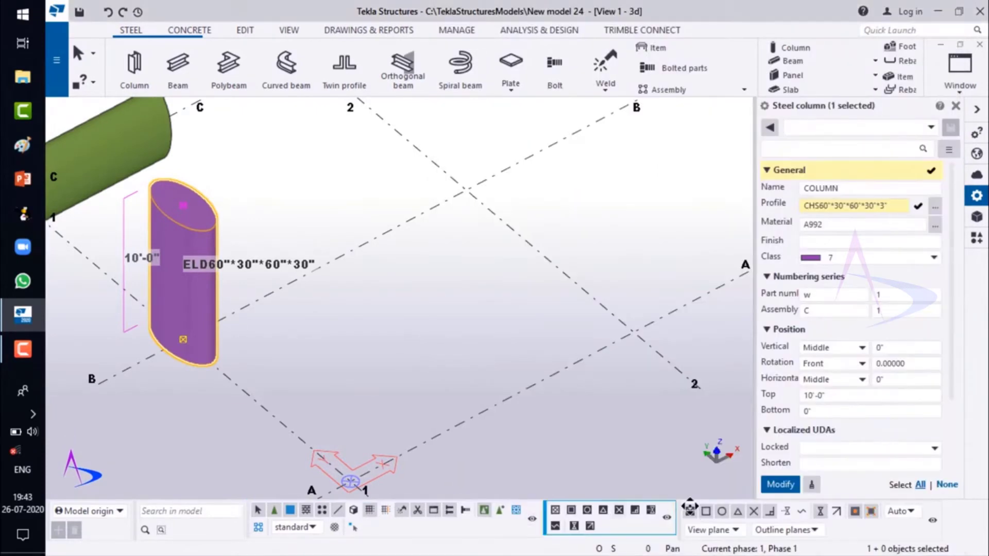
left_click(779, 486)
- Examine the hollow elliptical column's open top and wall from several angles
left_click(364, 327)
scroll(361, 335, "down", 2)
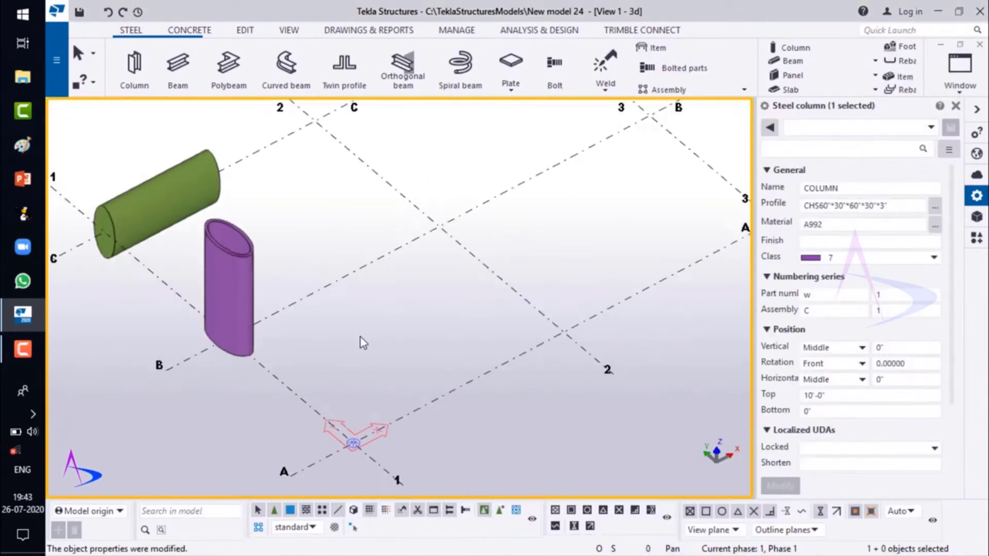
middle_click_drag(296, 302, 298, 331)
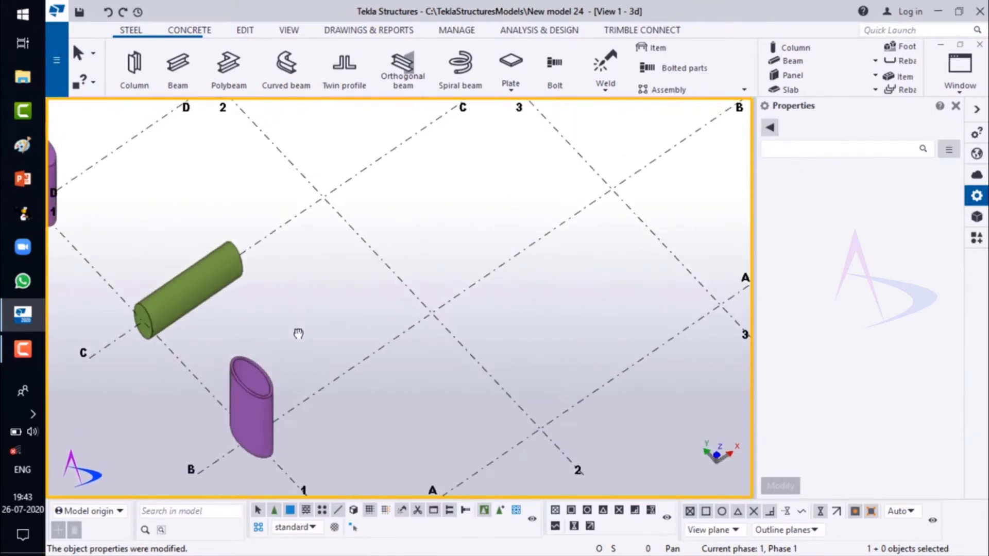
scroll(301, 443, "up", 4)
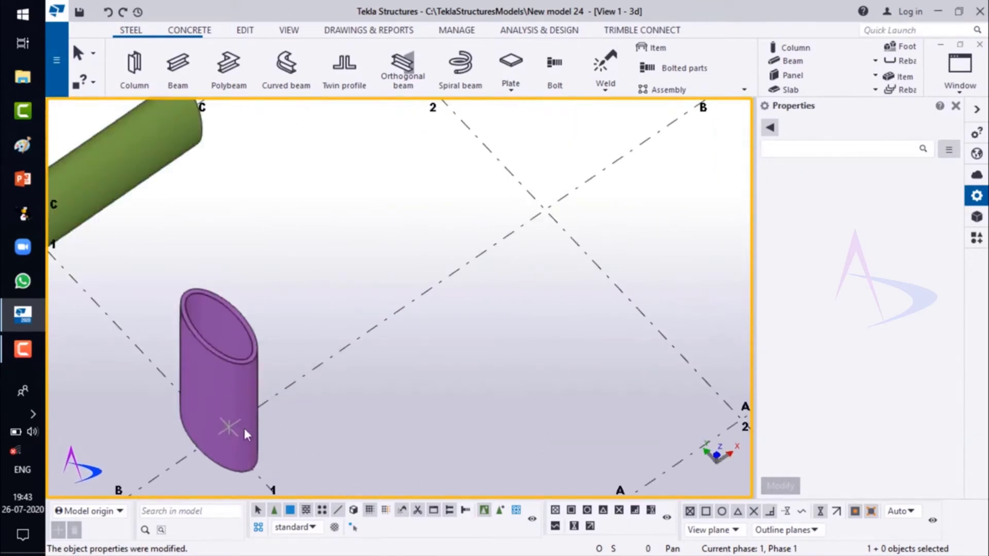
middle_click_drag(320, 395, 293, 282, "ctrl")
scroll(293, 281, "down", 5)
scroll(357, 332, "up", 2)
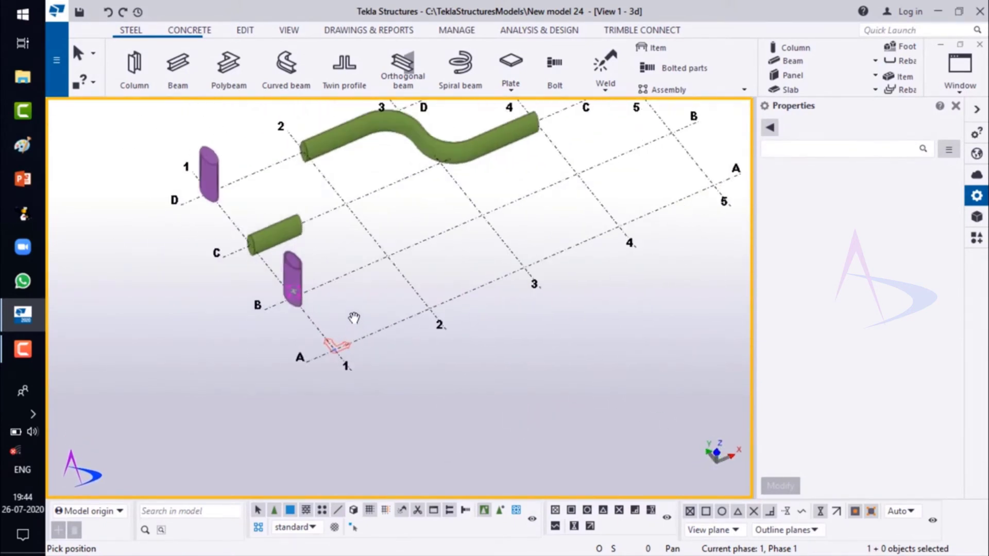
mouse_move(354, 318)
middle_mouse_down("ctrl")
mouse_move(339, 295)
mouse_move(404, 307)
mouse_move(340, 311)
middle_mouse_up("ctrl")
scroll(335, 313, "up", 2)
right_click(319, 248)
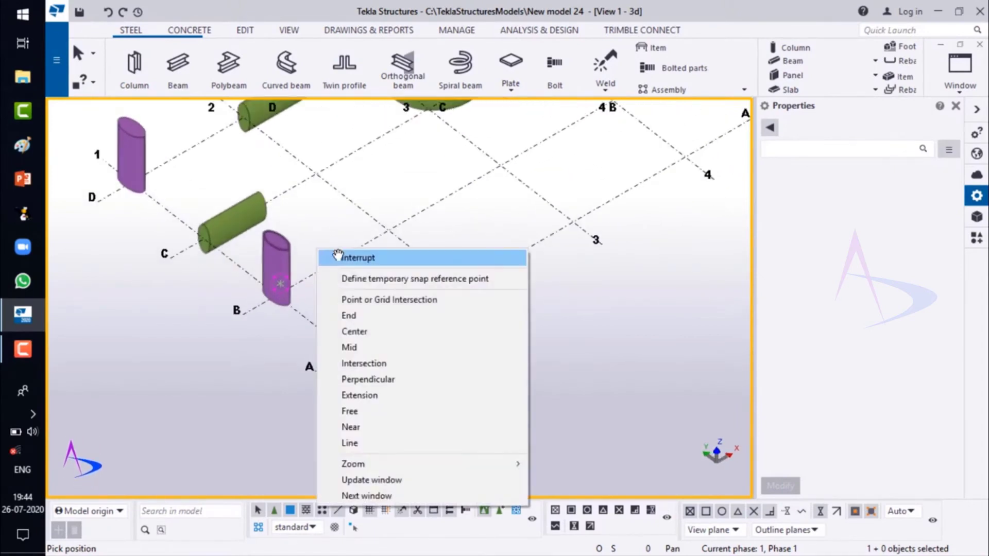
left_click(337, 256)
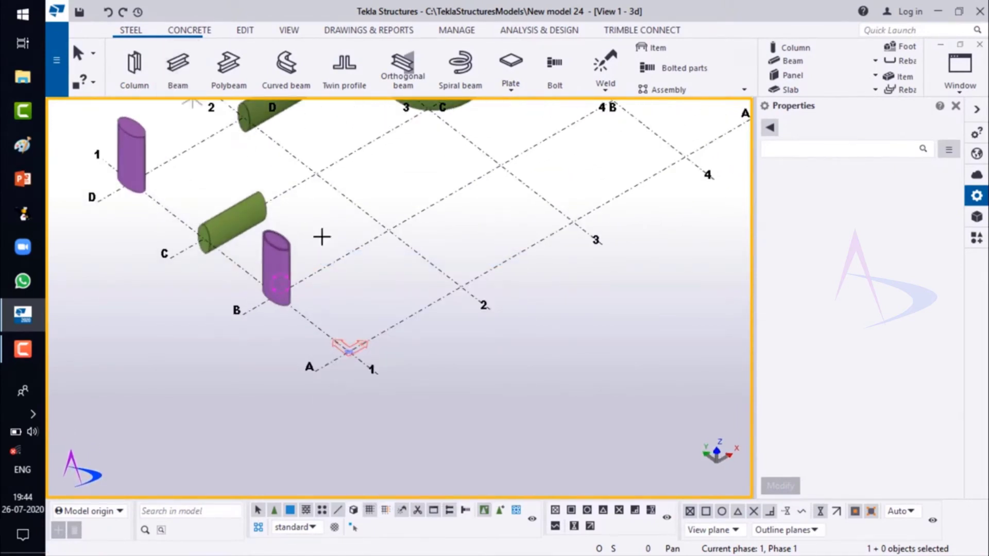
- Create a 10'-0" elliptical steel beam along grid line A, starting at the intersection with grid line 1
left_click(406, 319)
scroll(397, 352, "up", 4)
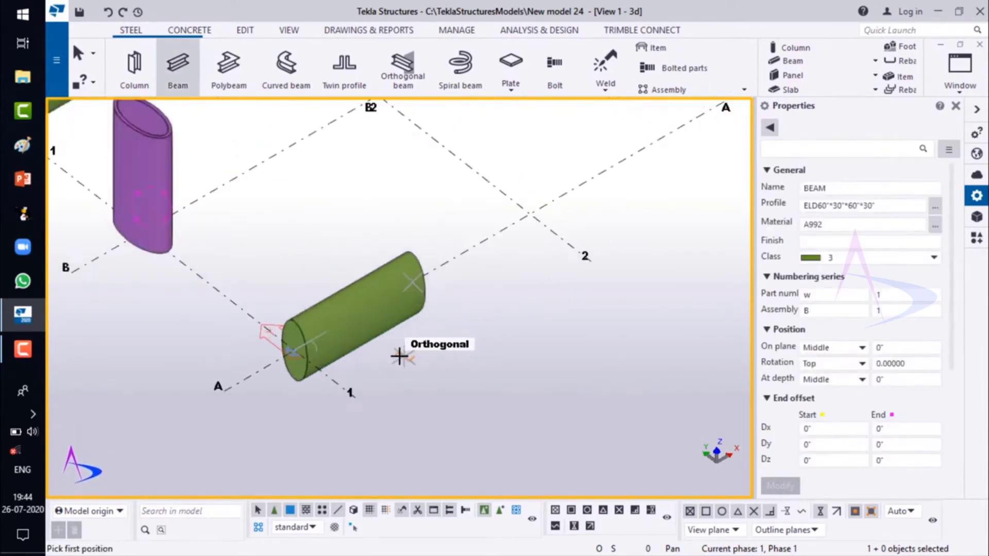
right_click(474, 284)
left_click(489, 294)
- Choose the circular hollow section CHS with subtype d1*r1*d2*r2*t as the profile for the beam on grid line A
middle_click_drag(409, 357, 330, 340)
scroll(335, 358, "up", 1)
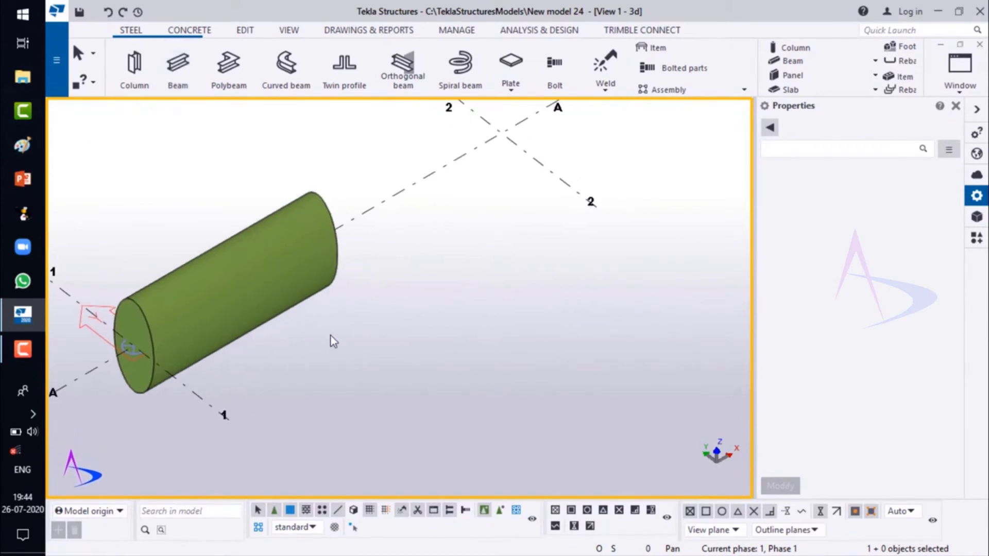
left_click(319, 302)
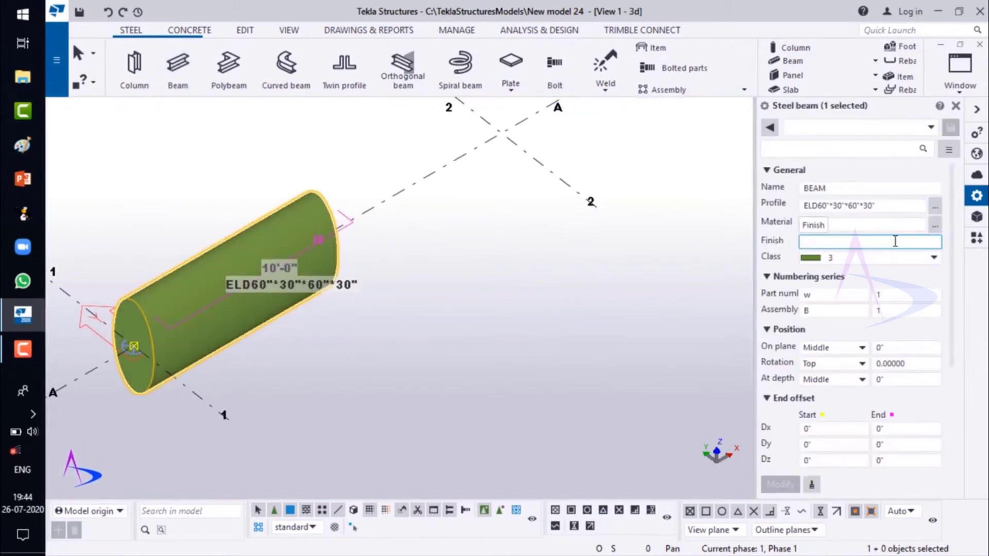
left_click(935, 208)
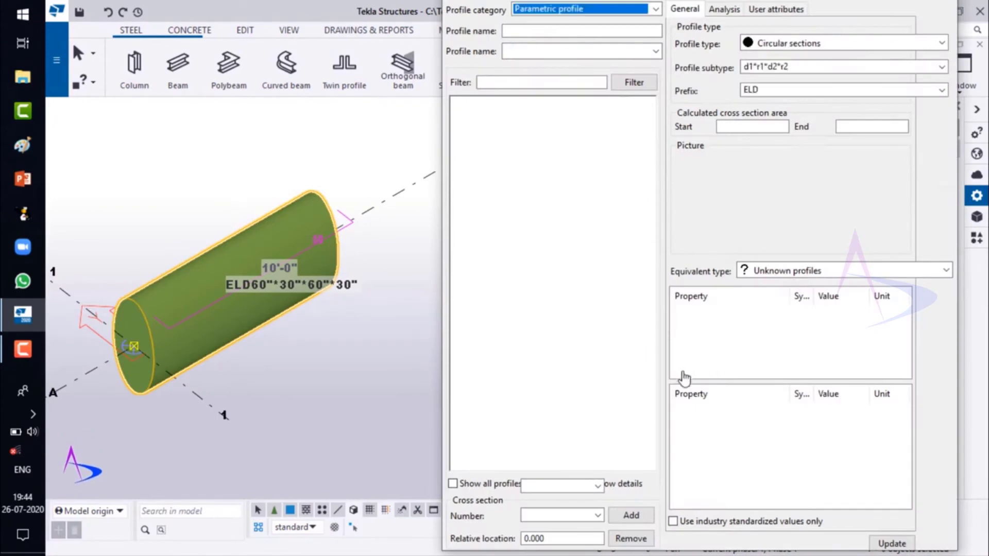
left_click(458, 153)
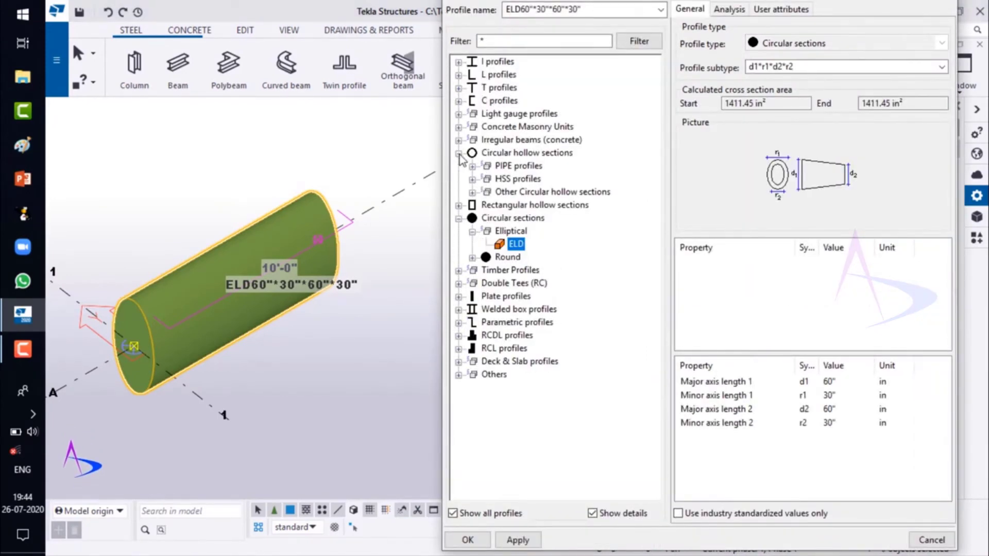
left_click(473, 193)
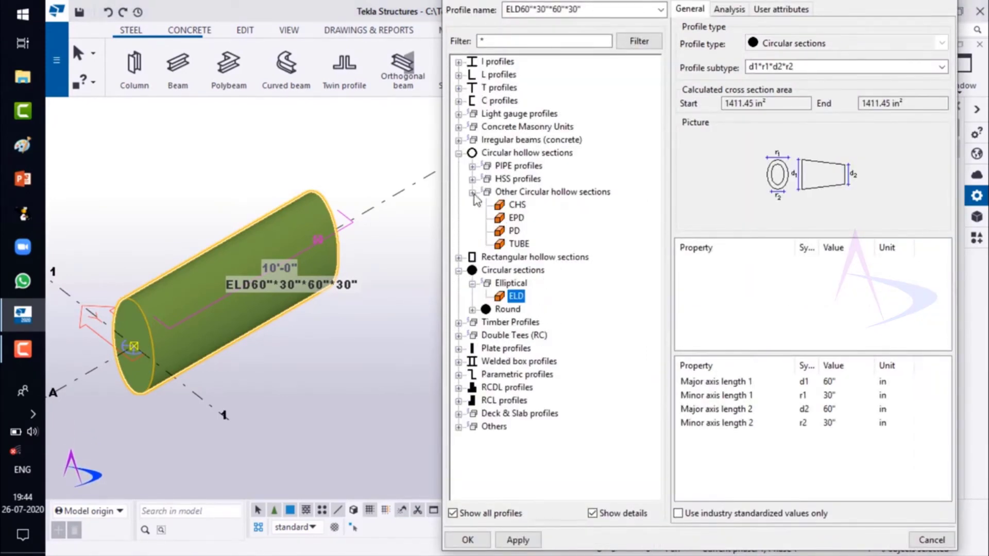
left_click(518, 206)
left_click(789, 67)
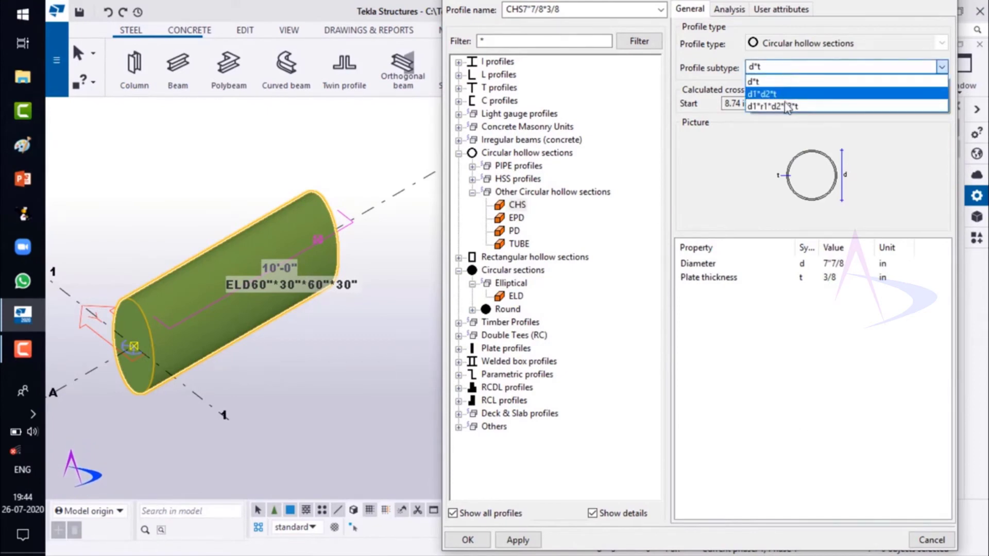
left_click(778, 96)
- Set the beam's CHS profile to 60" major and 30" minor axes at both ends with 5" plate thickness, and apply it to the beam
left_click(844, 264)
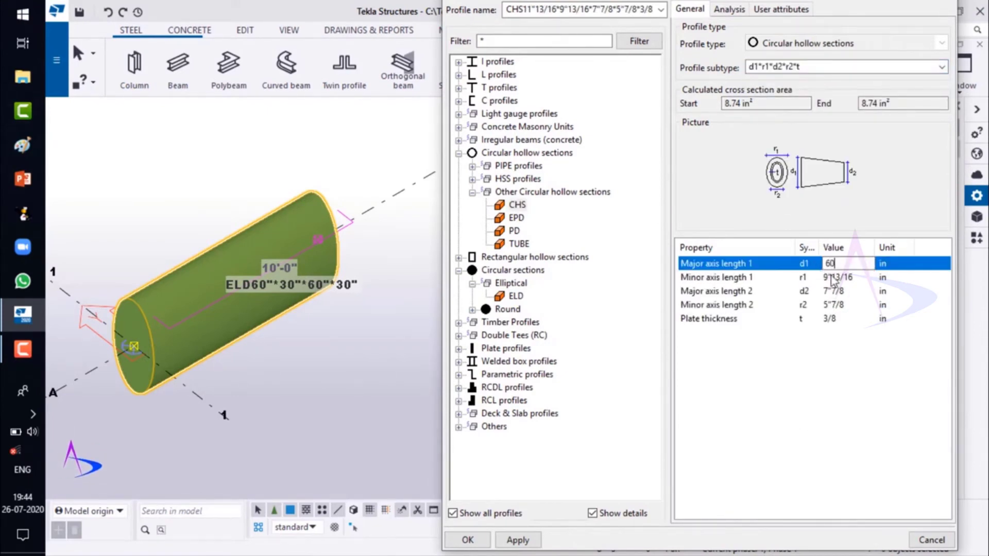
left_click(833, 278)
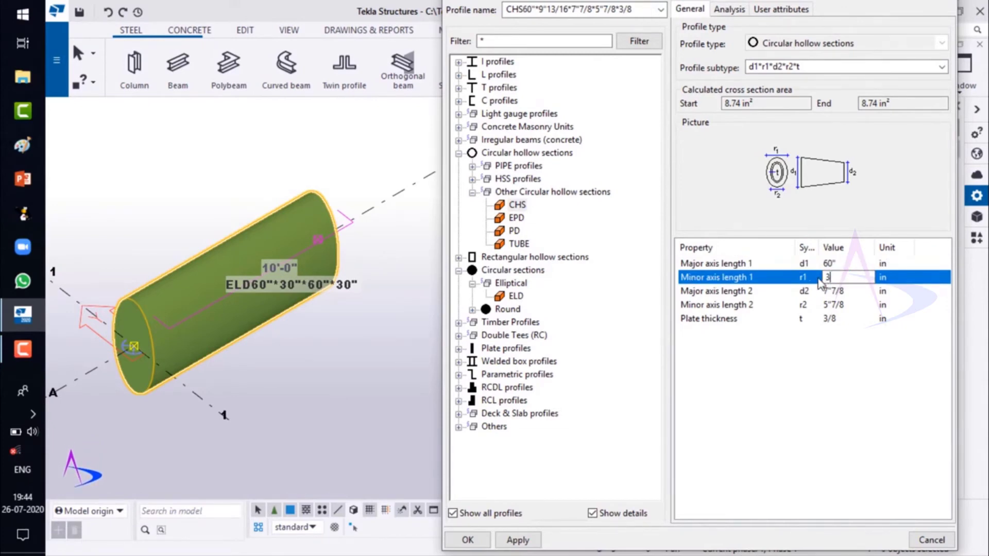
double_click(841, 292)
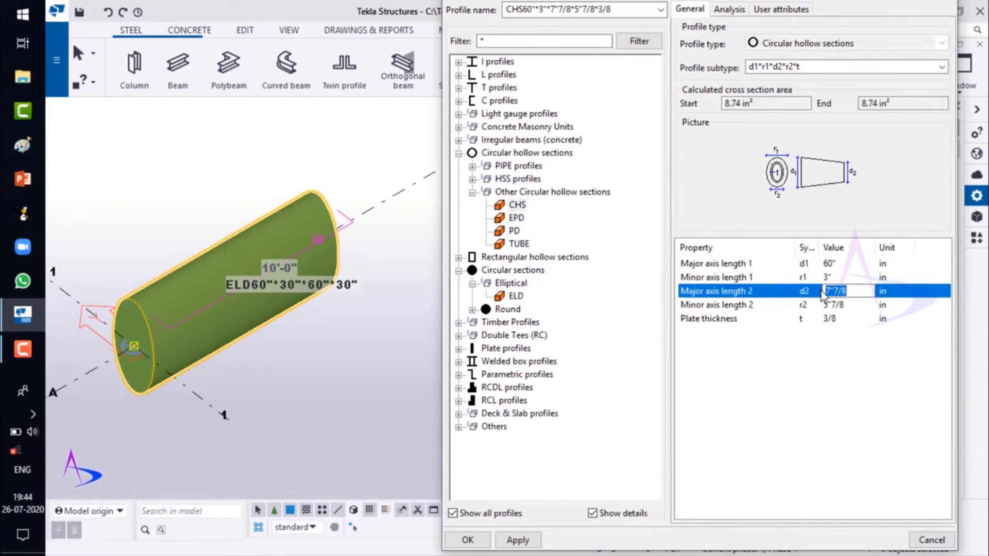
left_click(855, 305)
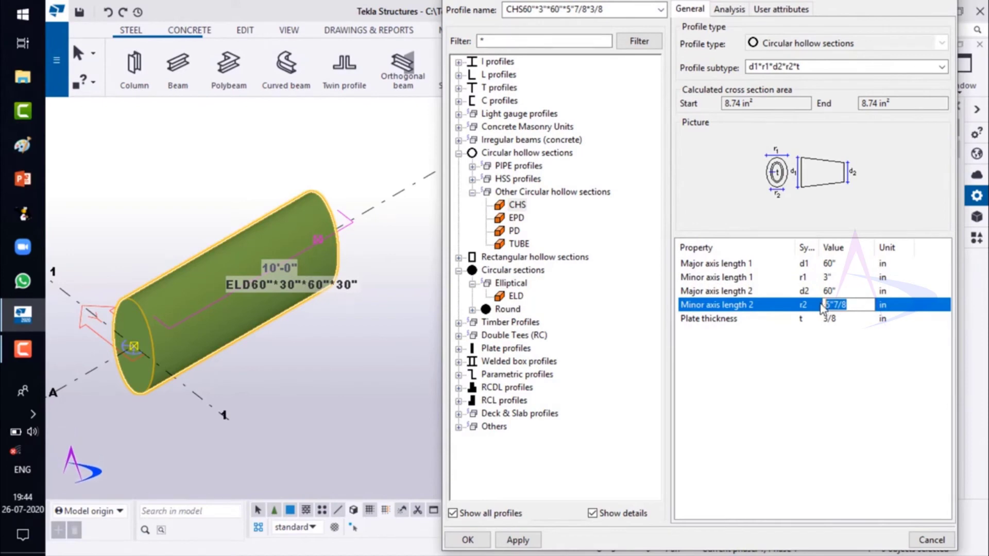
type("30")
left_click(839, 278)
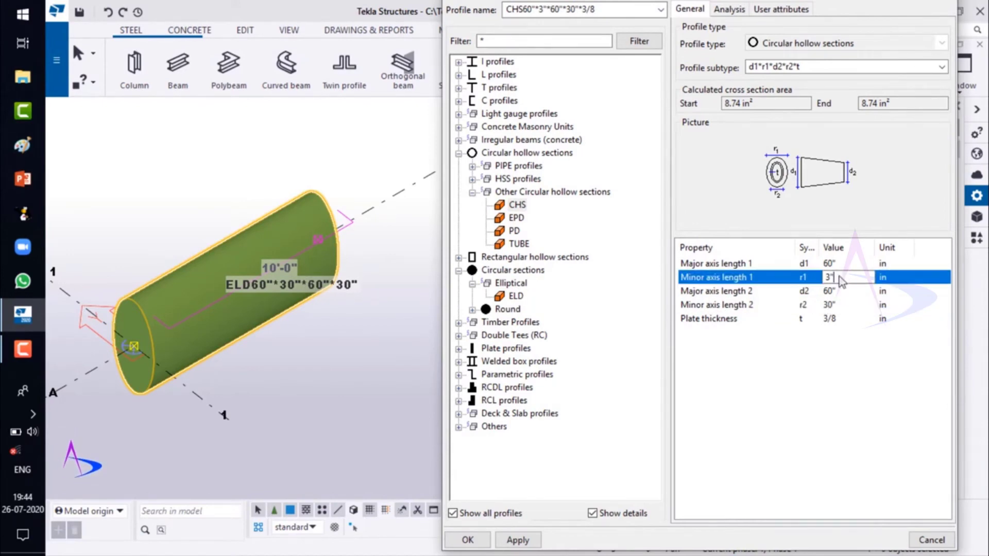
left_click(852, 319)
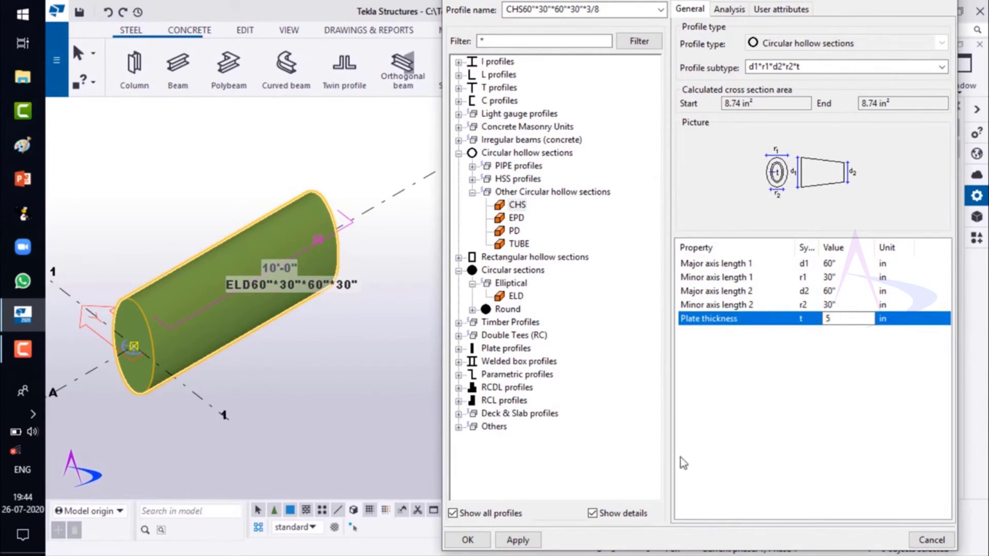
left_click(467, 539)
left_click(793, 489)
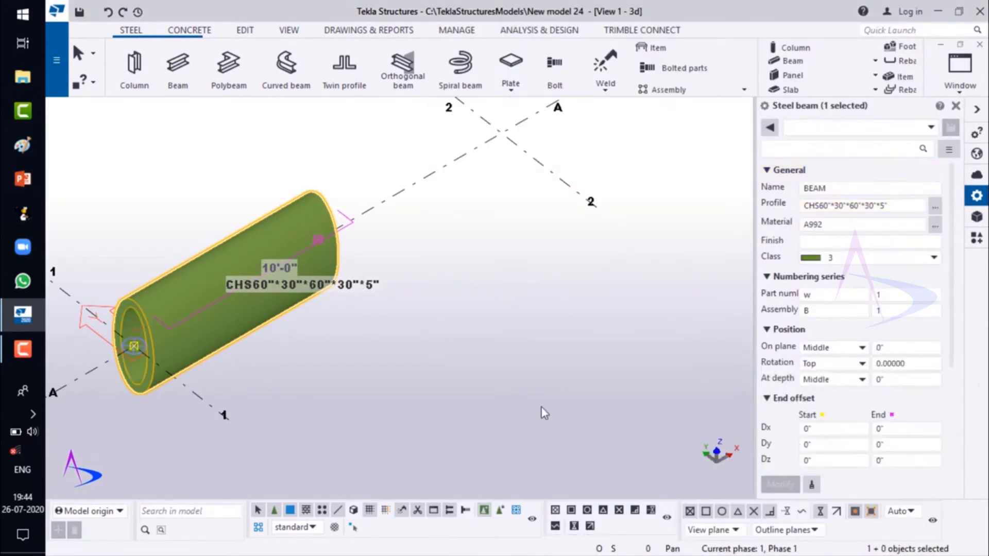
- Examine the hollow elliptical beam's open end and wall from several angles
left_click(483, 382)
scroll(483, 382, "down", 1)
scroll(204, 430, "up", 1)
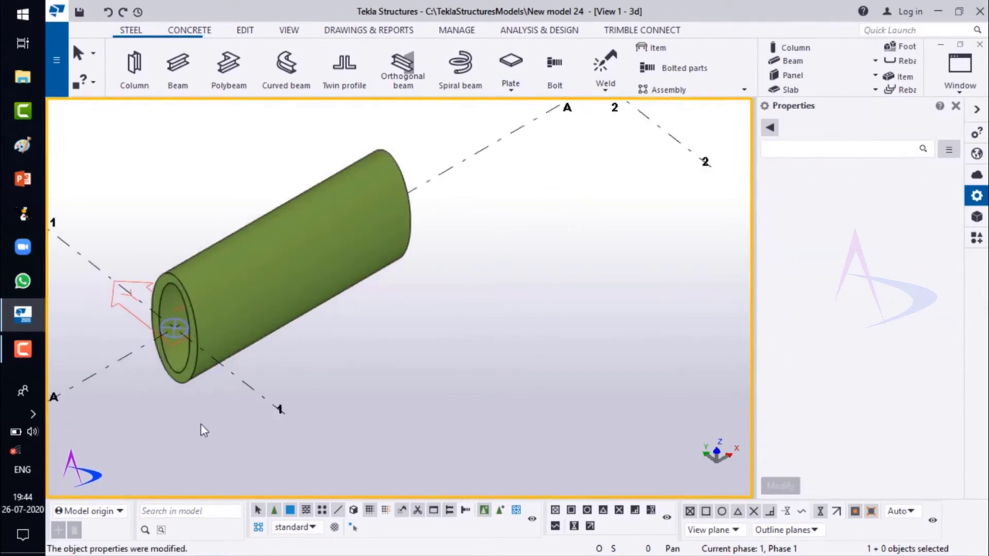
middle_click_drag(230, 362, 267, 273, "ctrl")
scroll(281, 281, "down", 2)
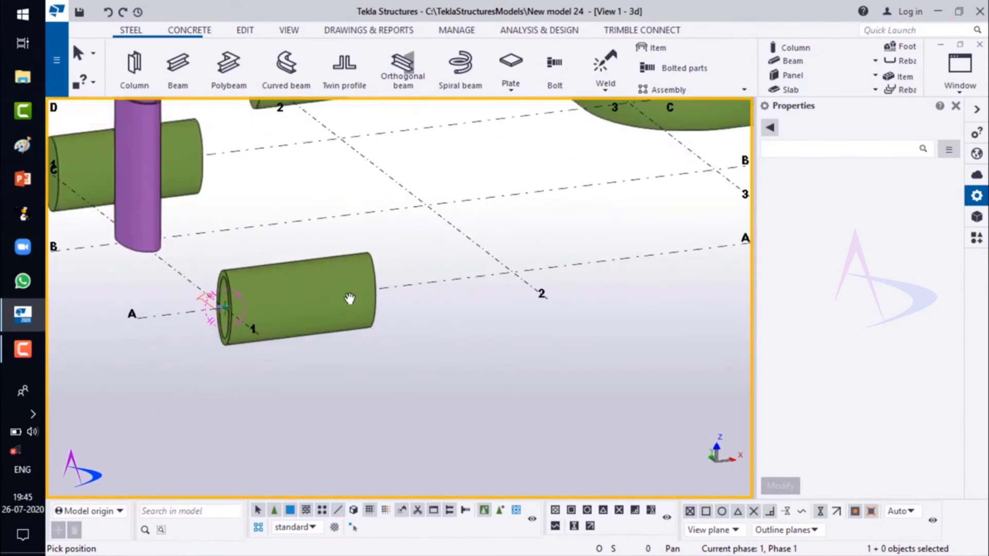
middle_click_drag(350, 300, 353, 327, "ctrl")
scroll(404, 332, "down", 5)
scroll(482, 292, "down", 1)
right_click(393, 271)
left_click(422, 279)
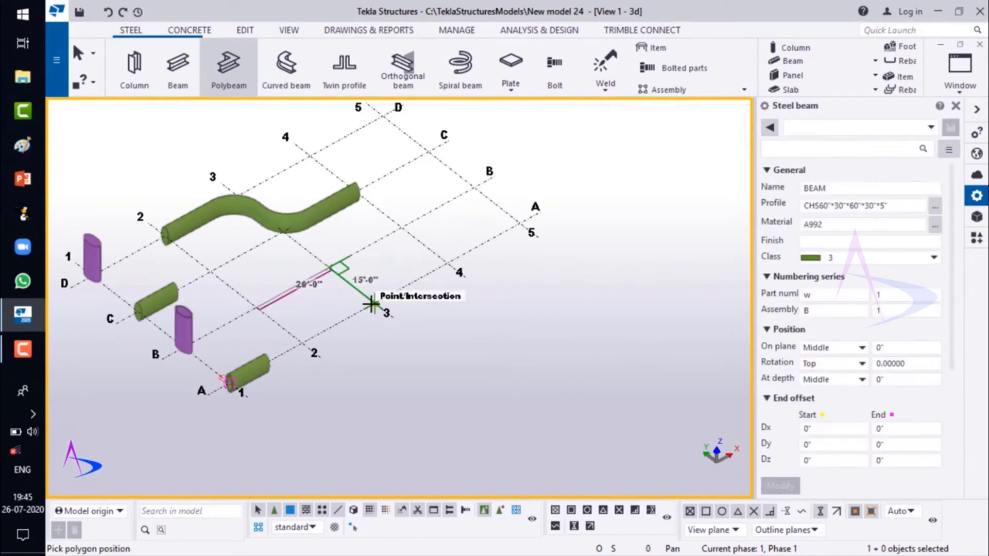
- Complete the hollow CHS60"*30"*60"*30"*5" polybeam running through grid intersections B-2, B-3, A-3 and A-4, and end the command
middle_click(427, 300)
scroll(427, 300, "up", 4)
right_click(427, 301)
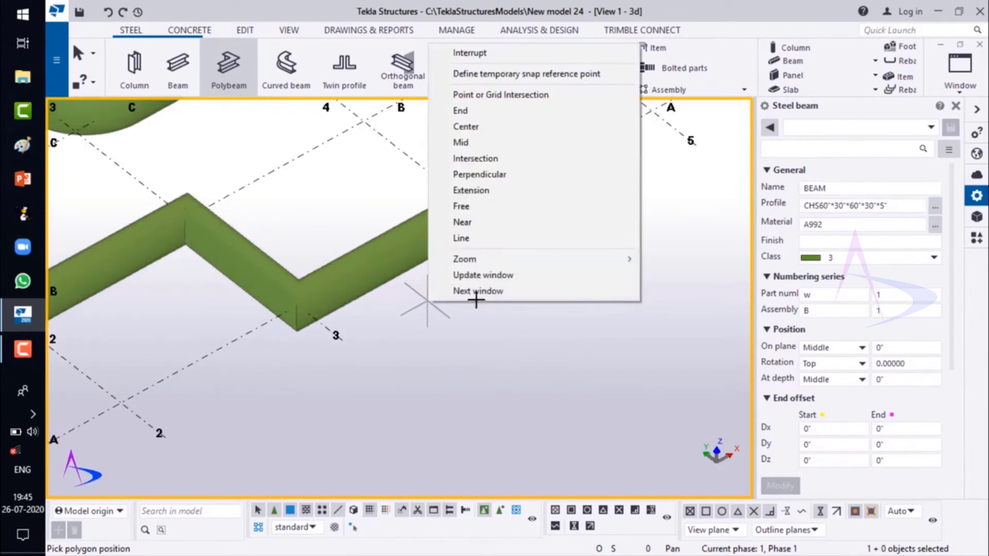
left_click(474, 54)
- Examine the new polybeam's hollow ends and sharp corners from several angles
scroll(339, 292, "down", 3)
scroll(275, 313, "up", 5)
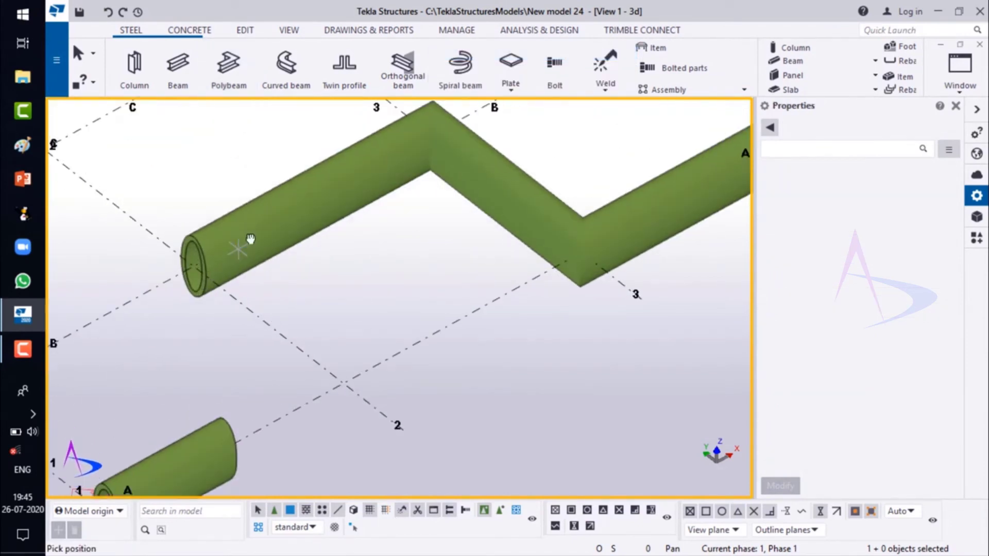
mouse_move(250, 238)
middle_mouse_down("ctrl")
mouse_move(275, 230)
mouse_move(278, 238)
mouse_move(346, 174)
mouse_move(375, 182)
mouse_move(347, 225)
mouse_move(236, 234)
middle_mouse_up("ctrl")
scroll(237, 233, "down", 3)
middle_click_drag(423, 236, 300, 248, "ctrl")
scroll(340, 272, "up", 3)
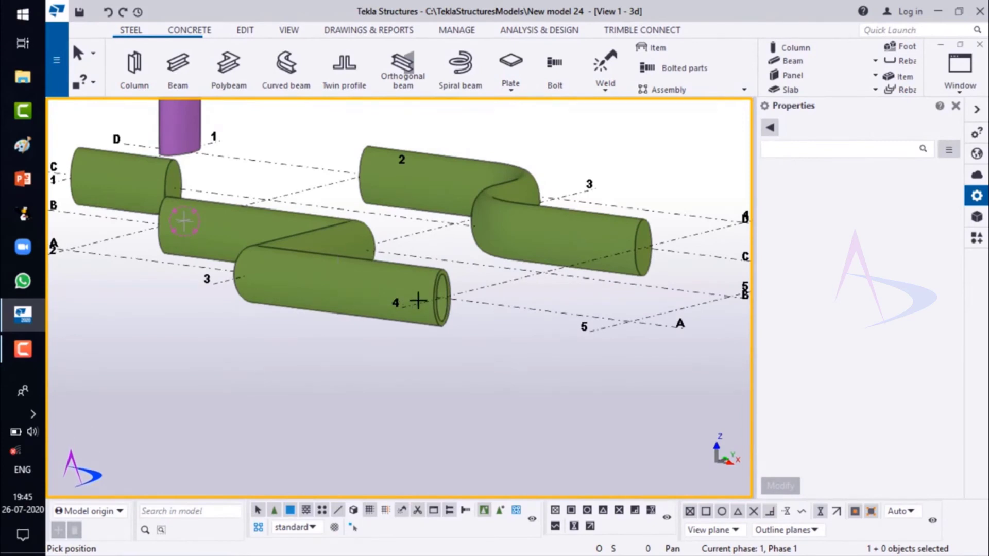
middle_click_drag(350, 298, 426, 381, "ctrl")
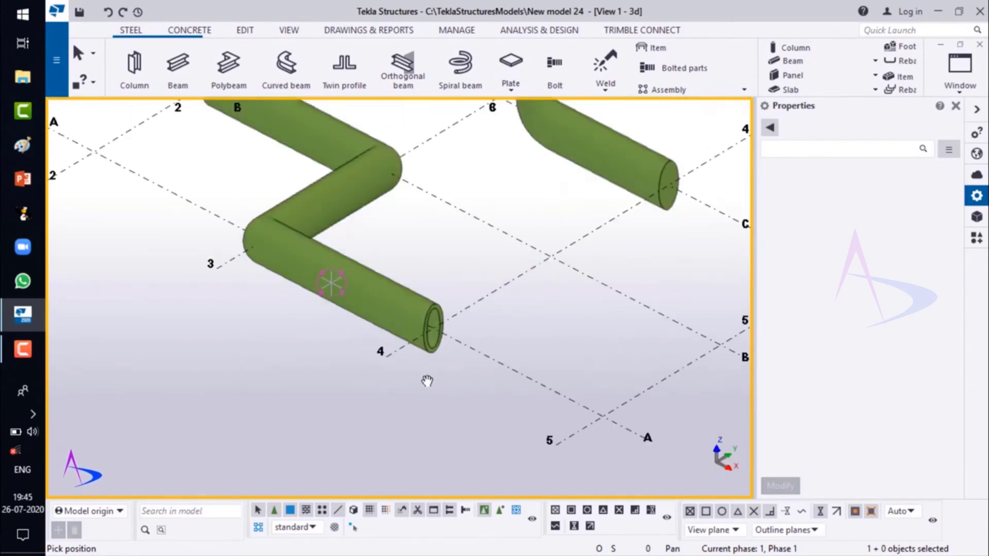
scroll(427, 381, "down", 5)
middle_click_drag(325, 387, 500, 369, "ctrl")
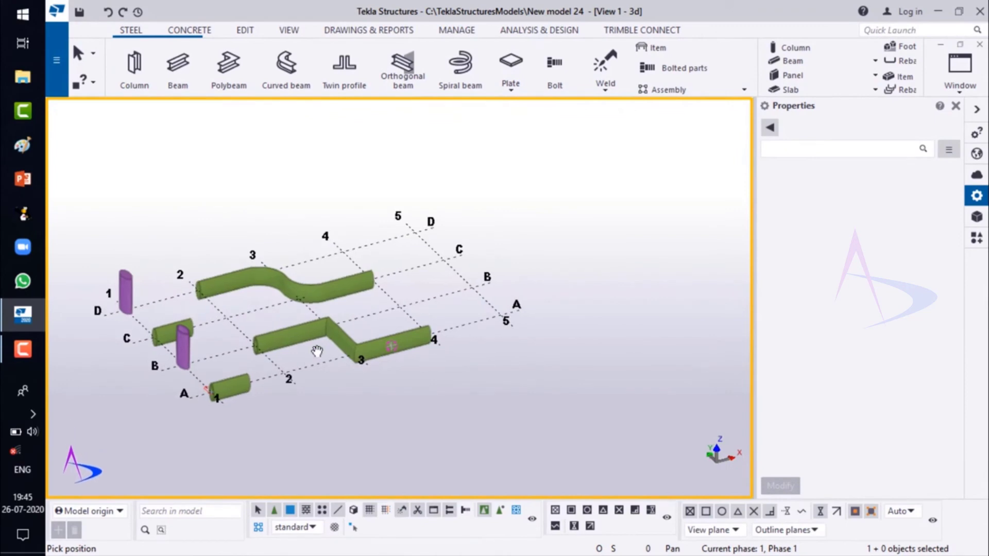
scroll(316, 354, "up", 6)
right_click(409, 291)
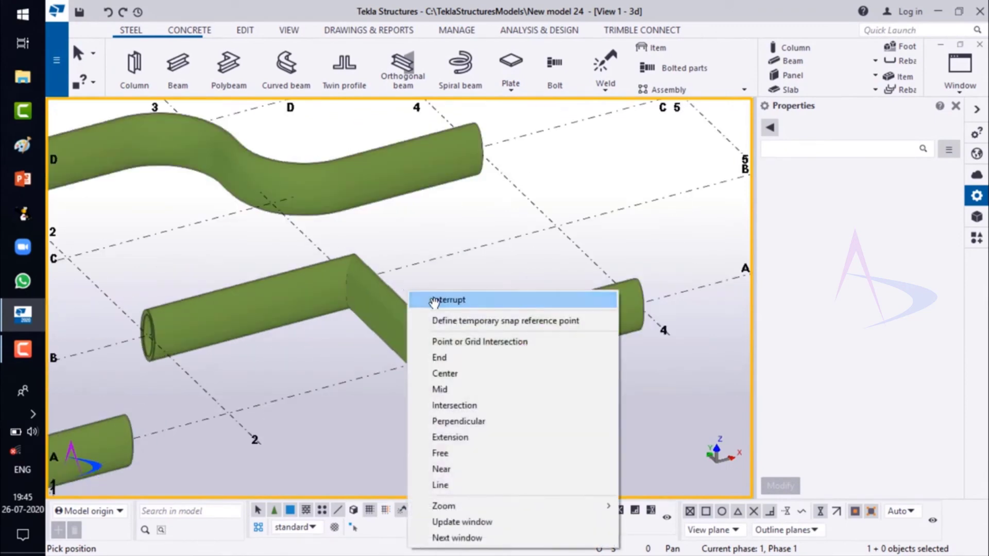
left_click(436, 301)
- Apply a Rounding corner chamfer with radius 80 to the hollow polybeam's corner at grid intersection B-3
left_click(360, 296)
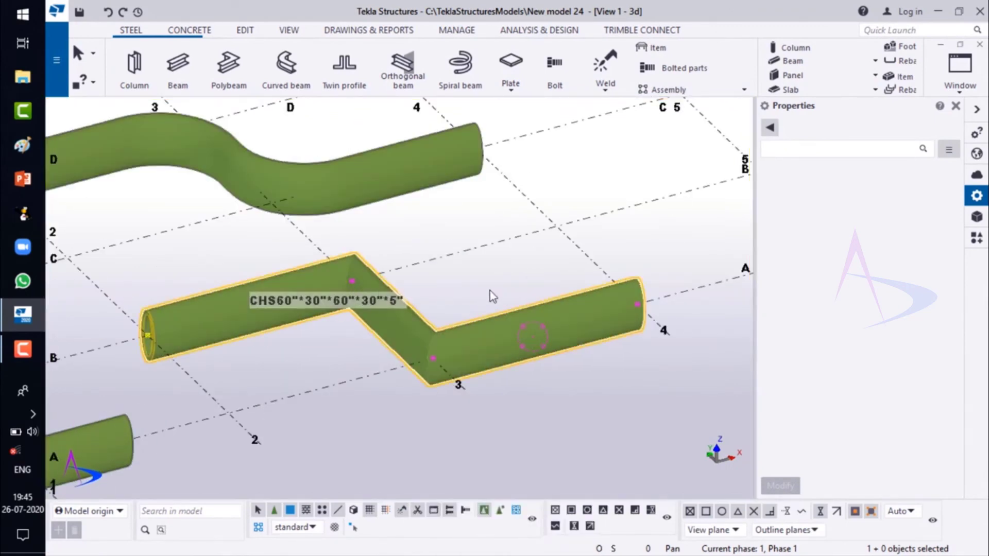
left_click(934, 187)
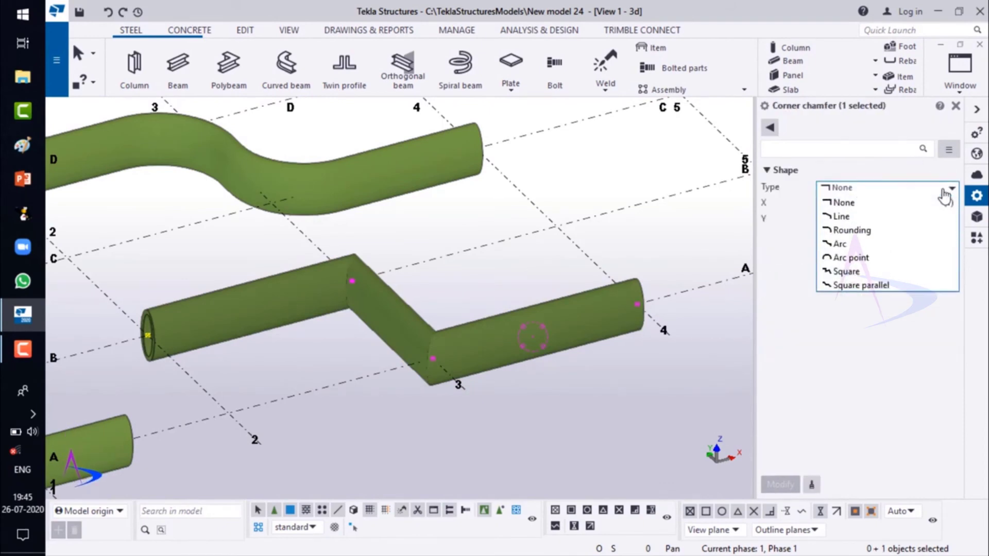
left_click(852, 228)
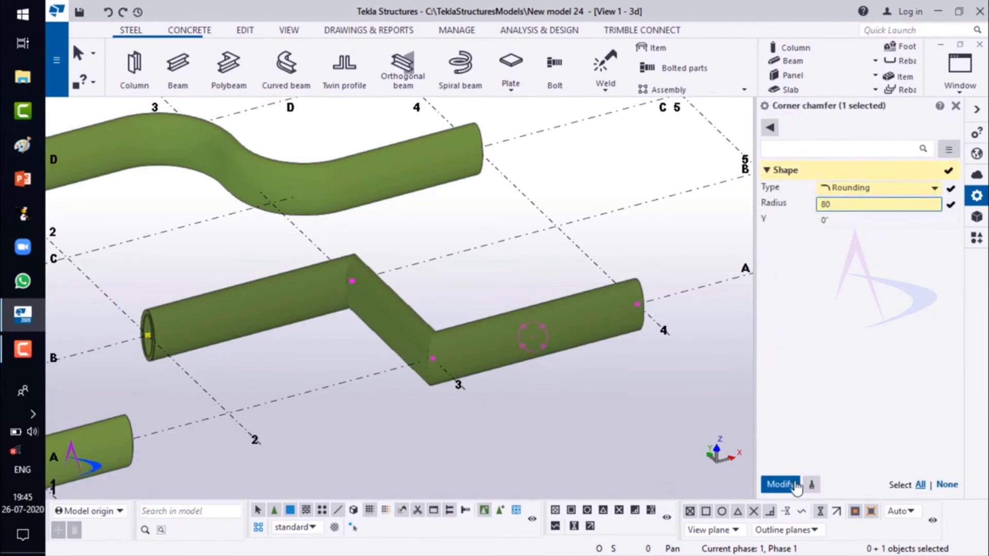
left_click(780, 484)
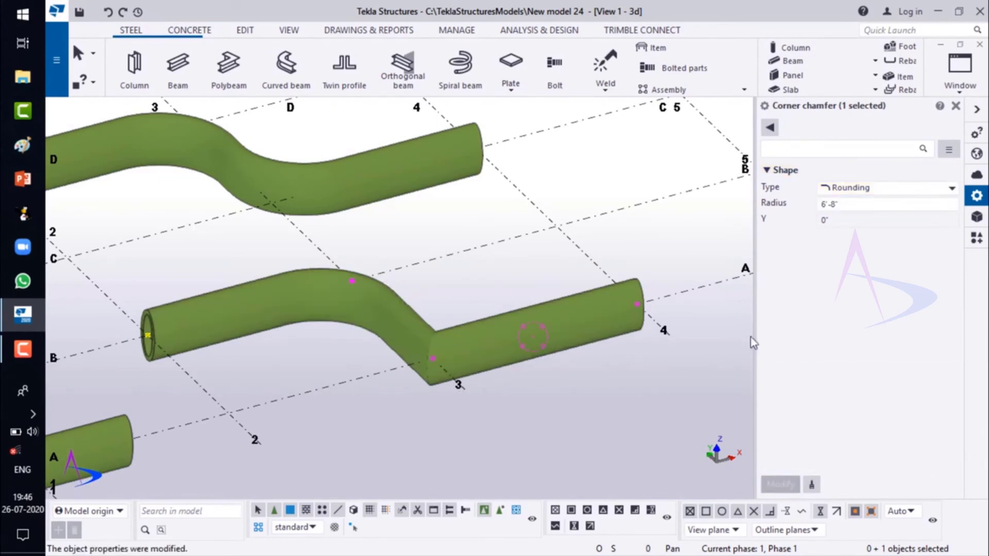
- Apply a Rounding corner chamfer with radius 80 to the hollow polybeam's corner at grid intersection A-3, and clear the selection
left_click(852, 191)
left_click(854, 228)
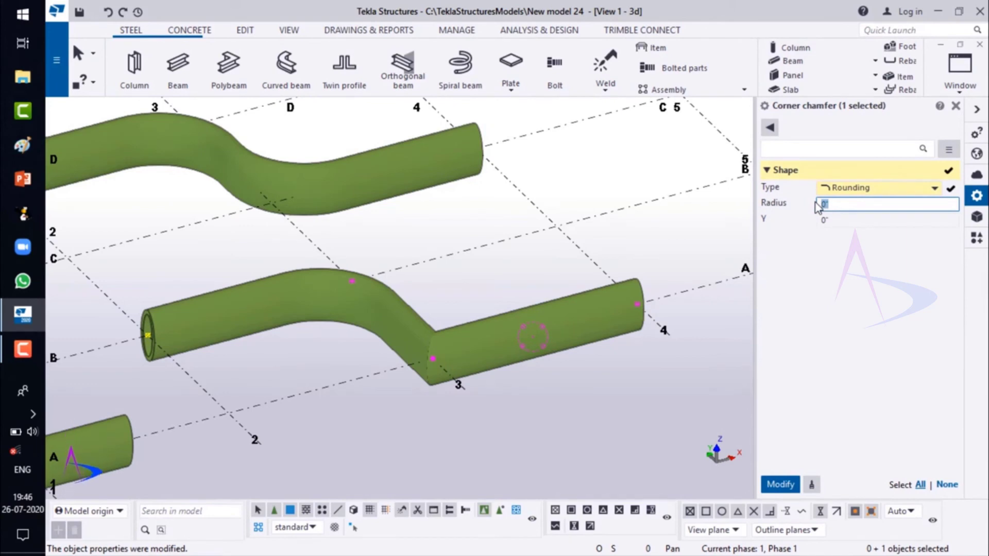
left_click(781, 484)
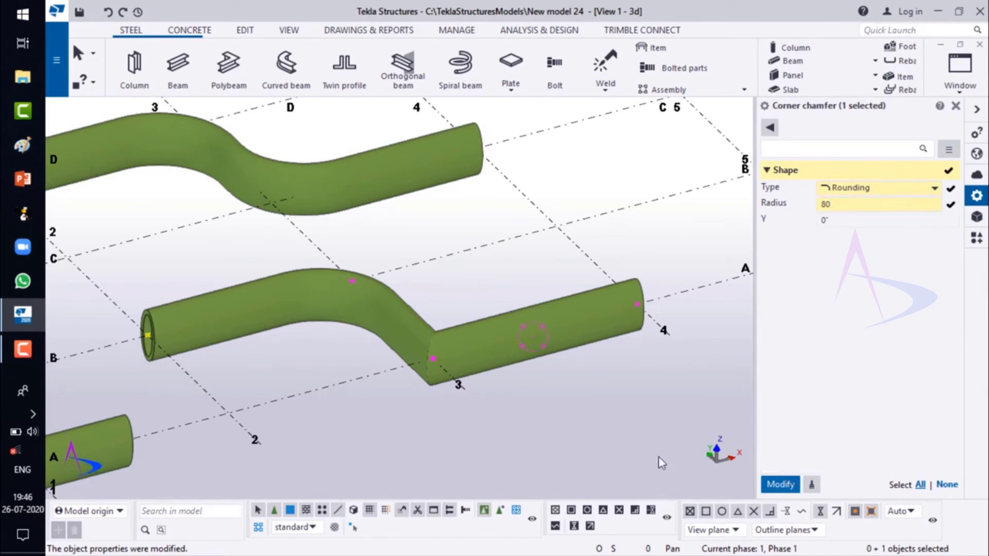
scroll(518, 310, "down", 6)
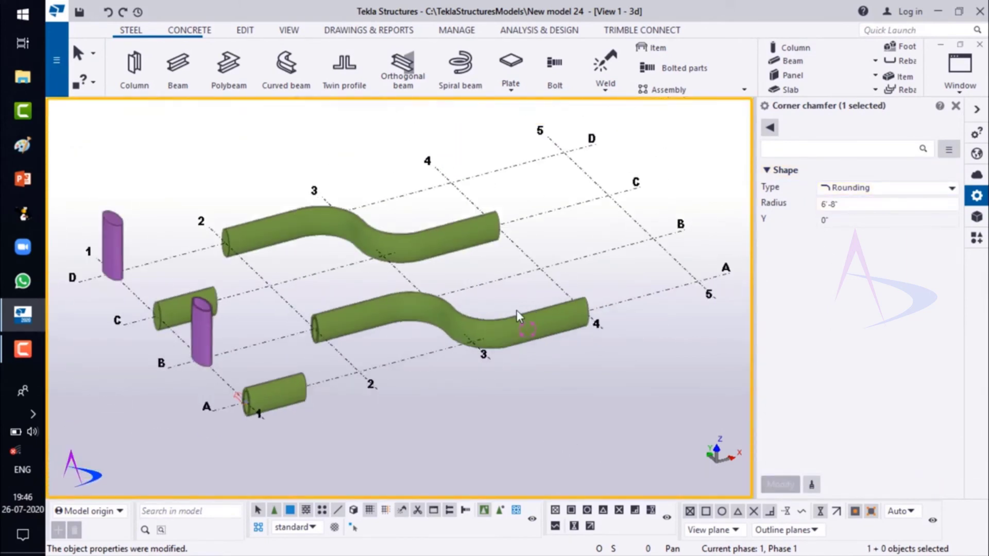
left_click(426, 394)
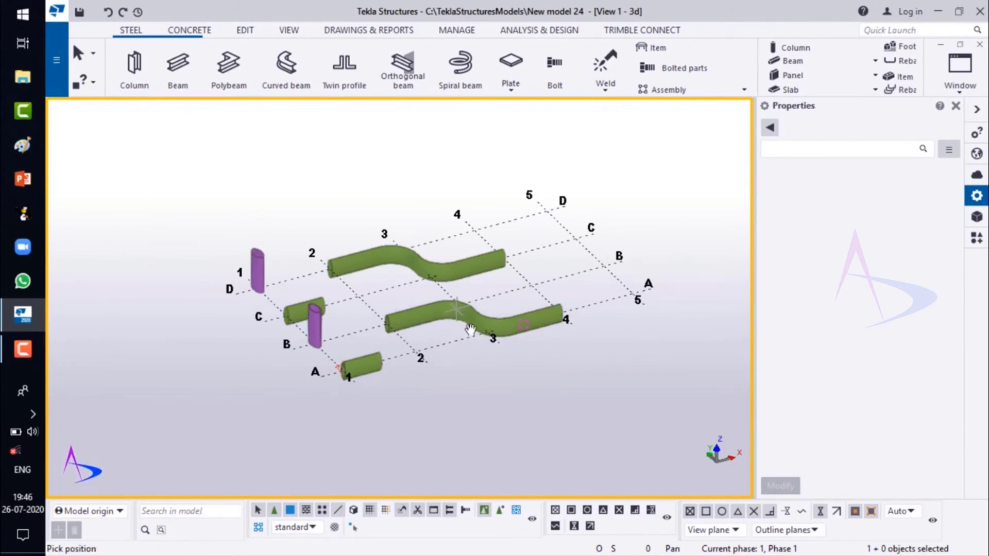
- Compare the hollow CHS beam and rounded polybeam with the solid elliptical members from several angles
middle_click_drag(470, 331, 241, 294, "ctrl")
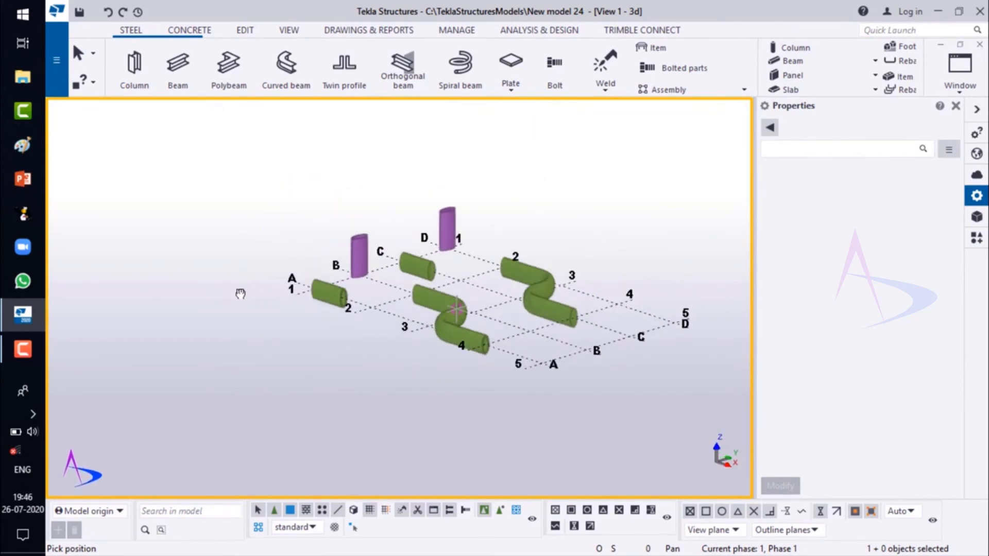
scroll(428, 340, "up", 5)
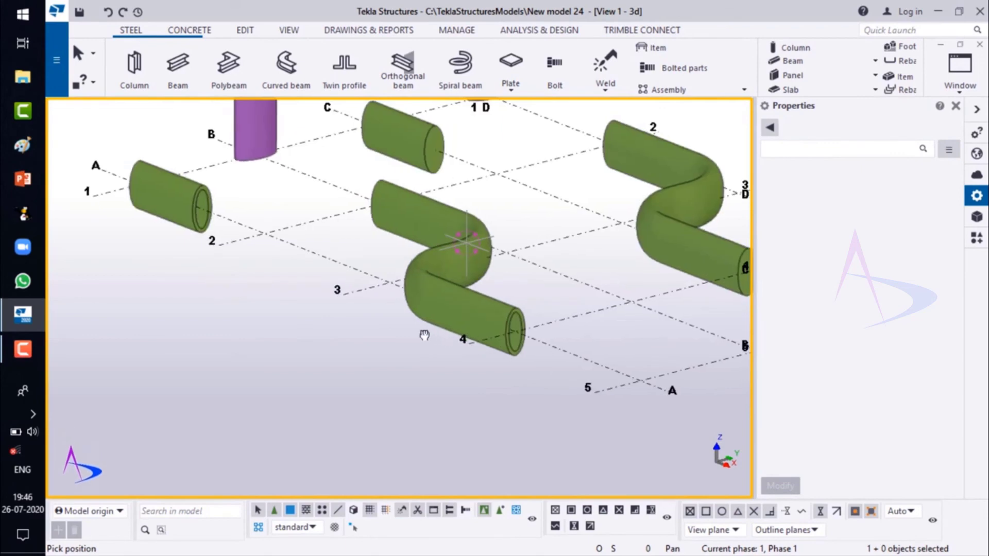
middle_click_drag(424, 335, 341, 289, "ctrl")
middle_click_drag(347, 347, 516, 323, "ctrl")
scroll(468, 354, "down", 4)
middle_click_drag(534, 316, 360, 388, "ctrl")
scroll(342, 393, "down", 8)
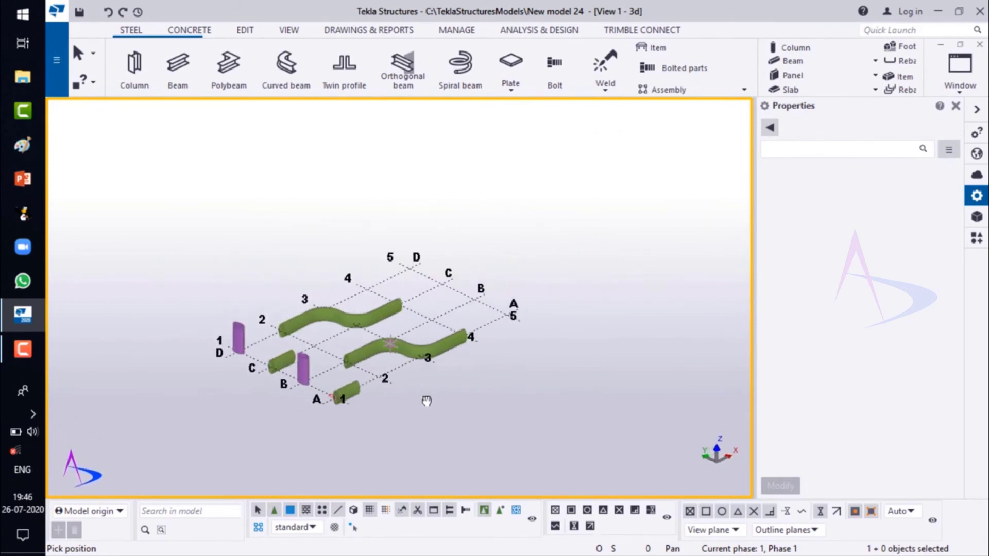
scroll(356, 384, "up", 5)
middle_click_drag(385, 370, 442, 354)
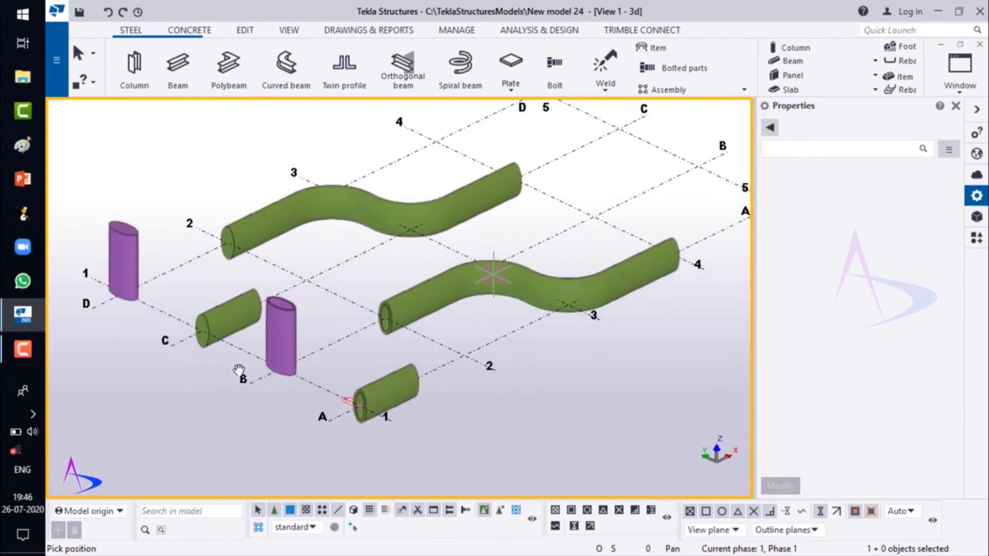